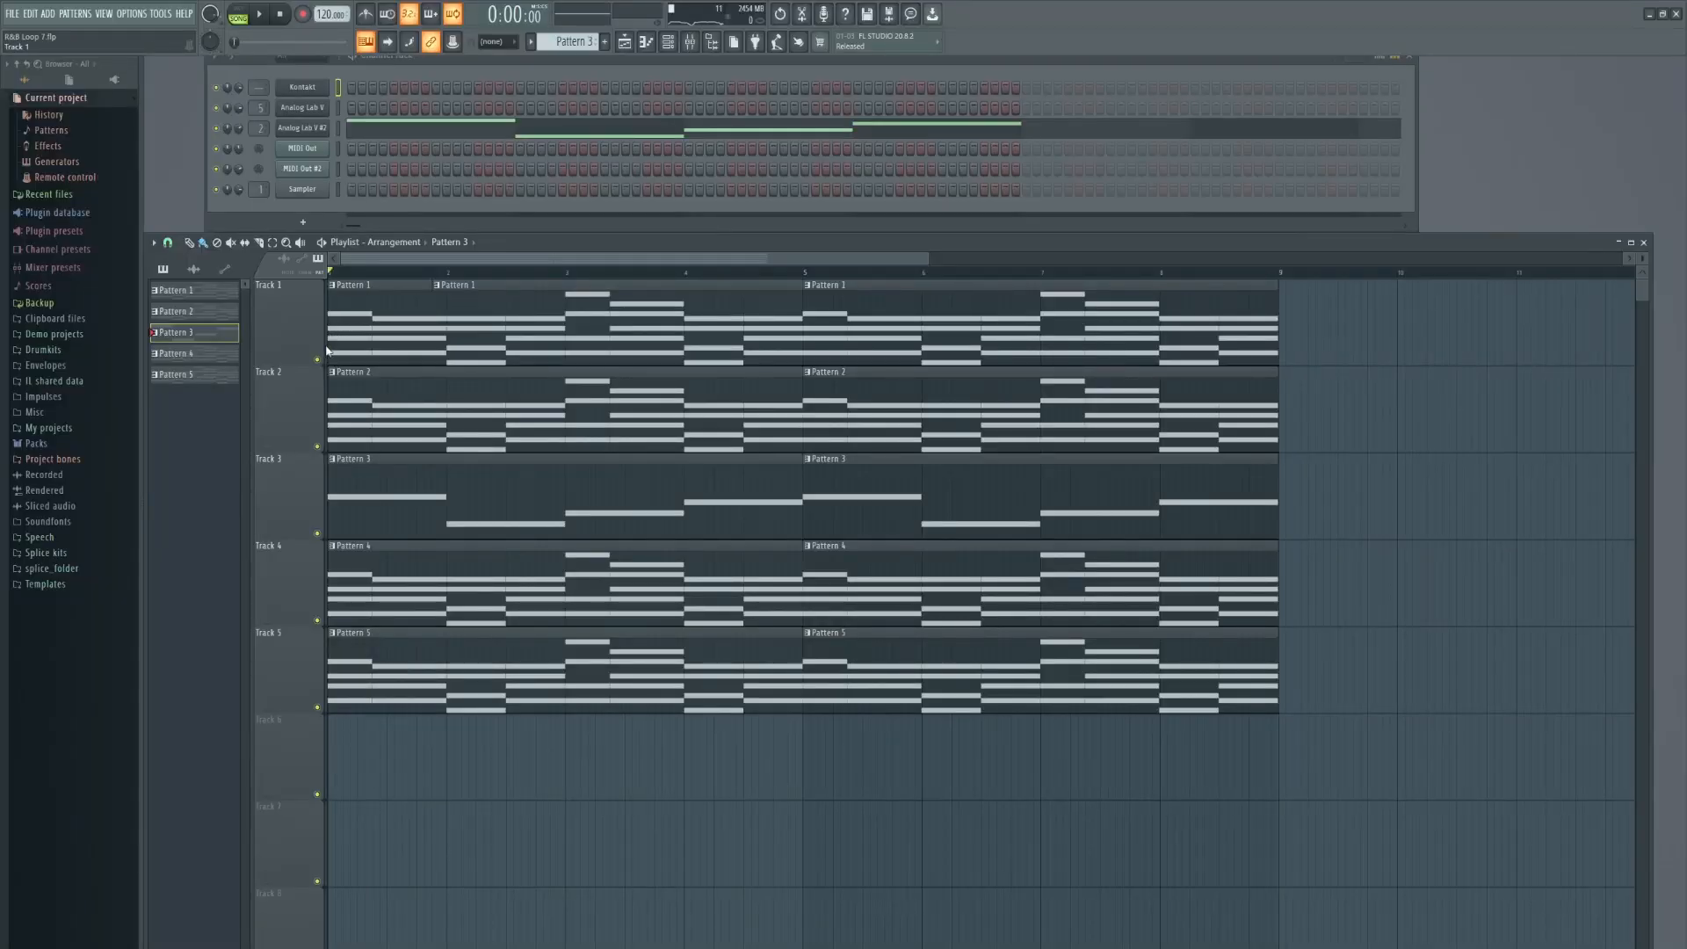
Solo Track 1 to listen to its part, and restore all tracks.
right_click(315, 365)
right_click(318, 360)
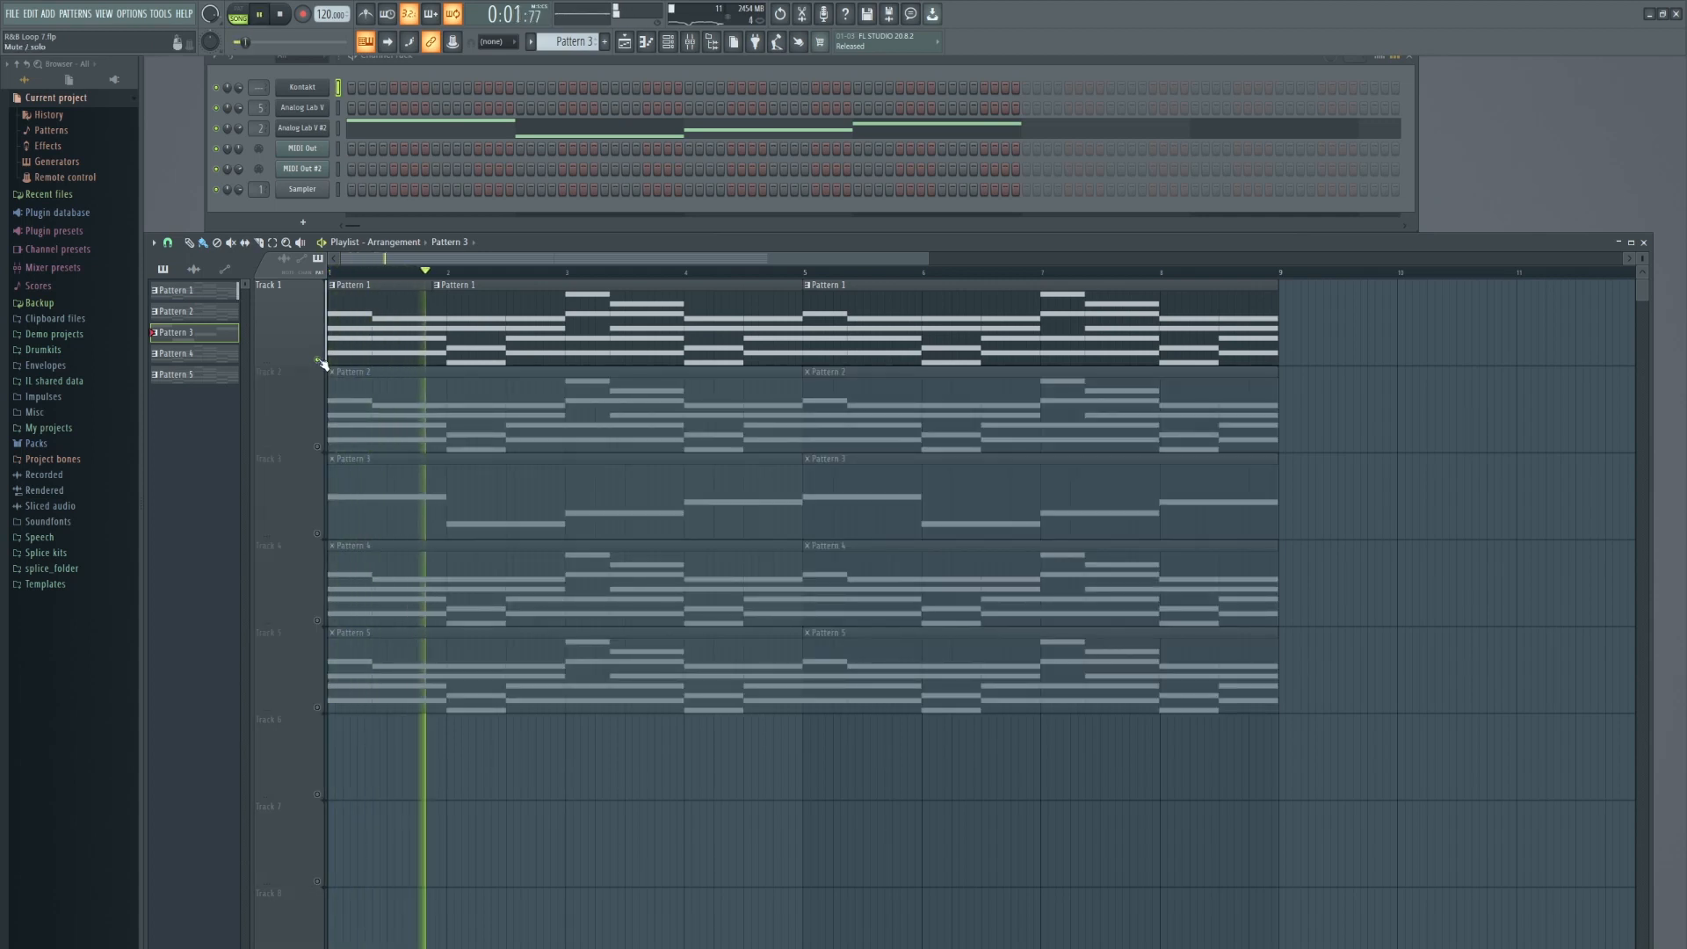
right_click(319, 361)
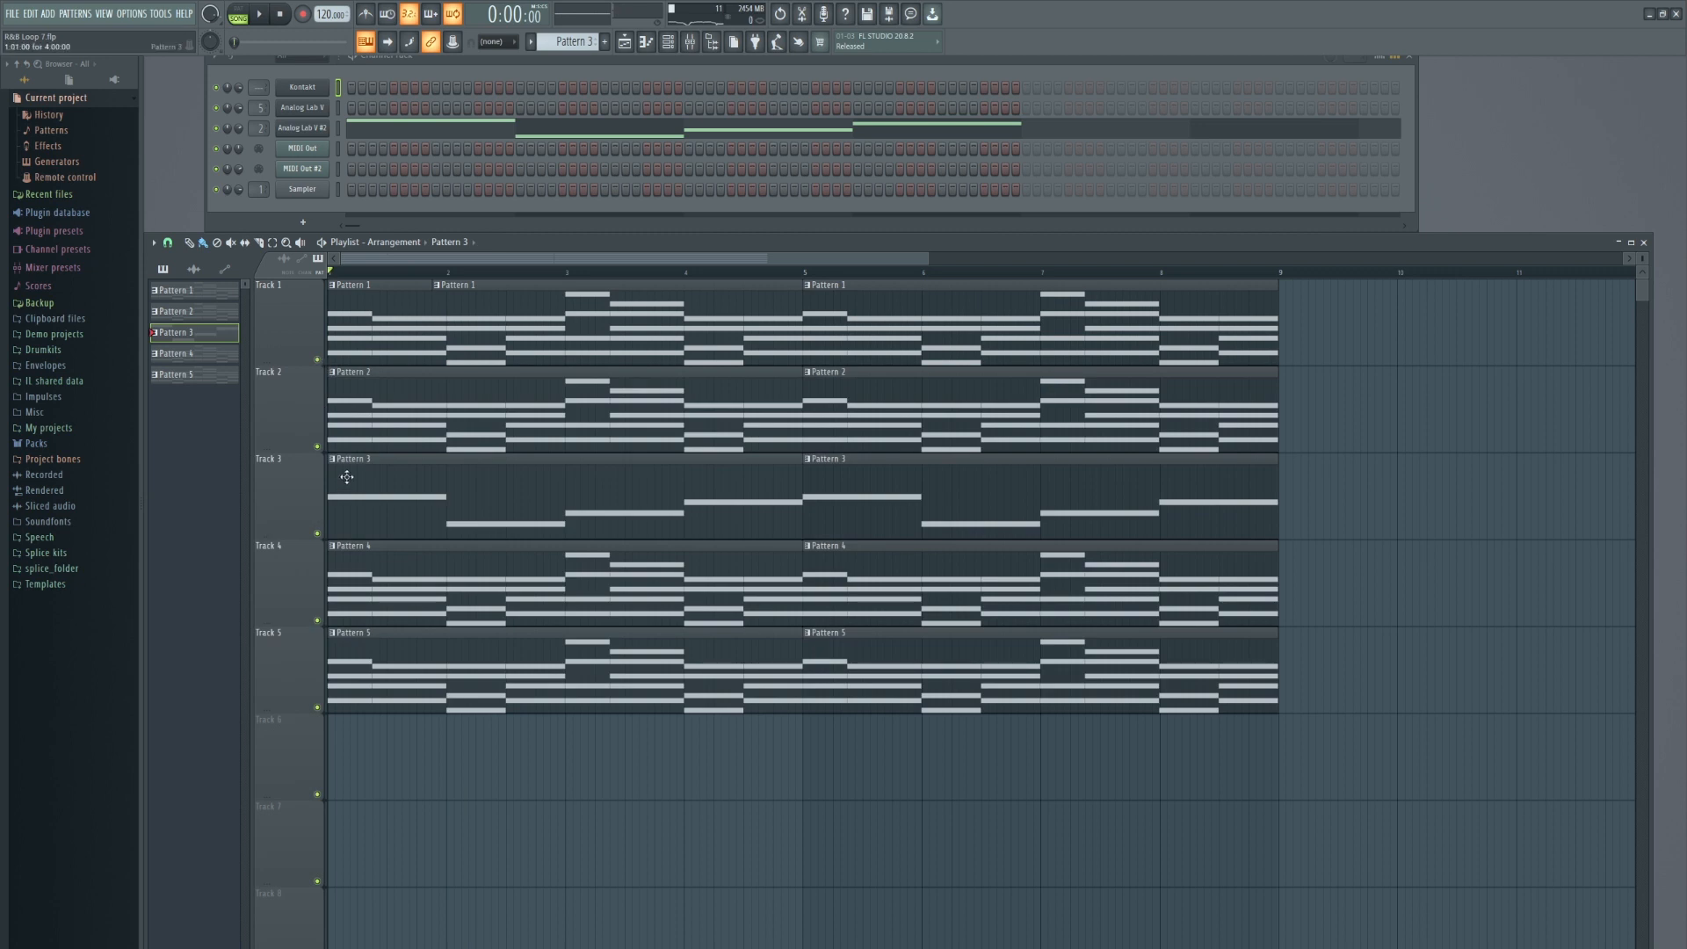
Audition Track 2 on its own, view its Air String preset in Analog Lab V, and unsolo it.
right_click(319, 449)
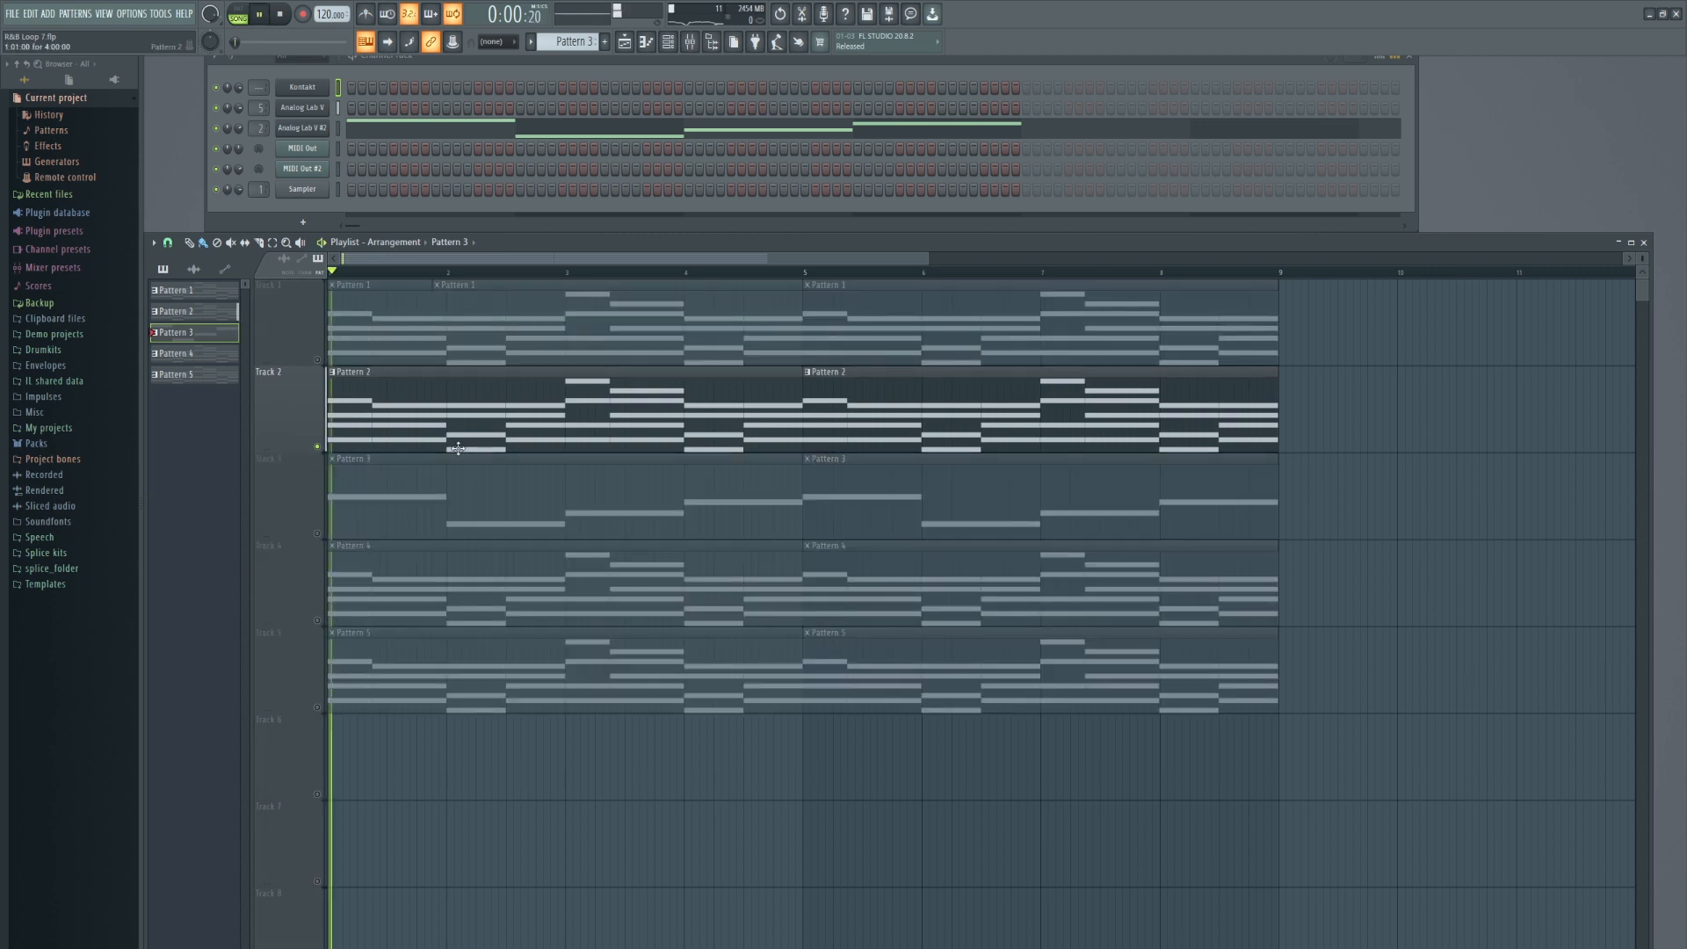
click(322, 109)
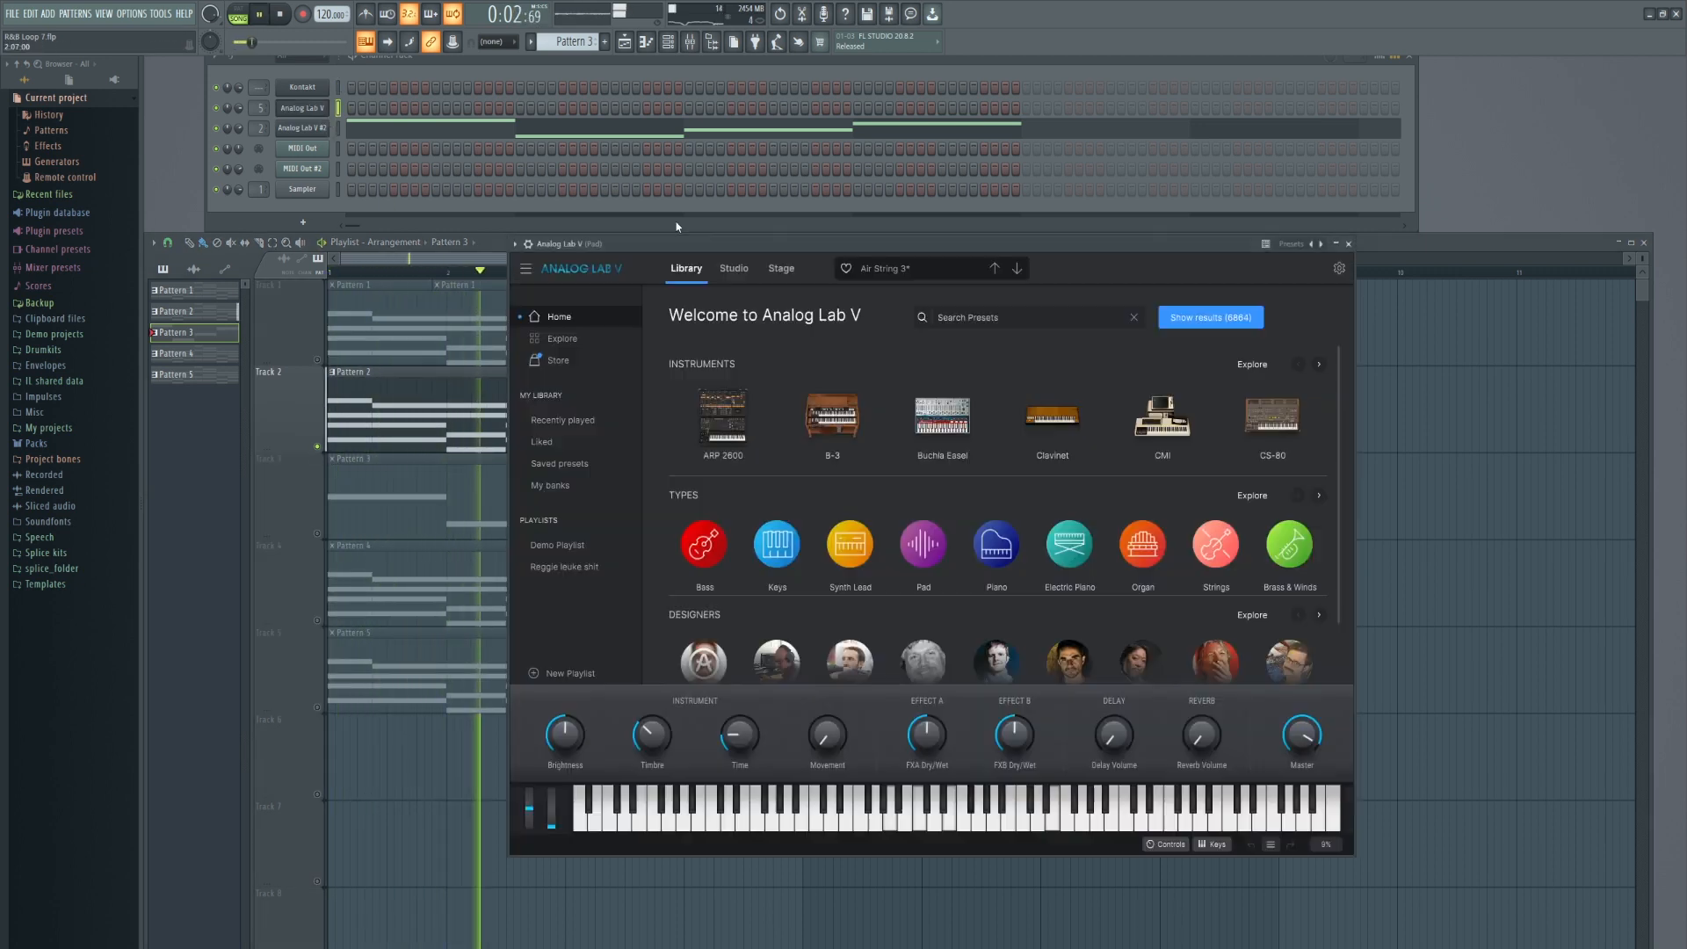
click(1350, 244)
key(space)
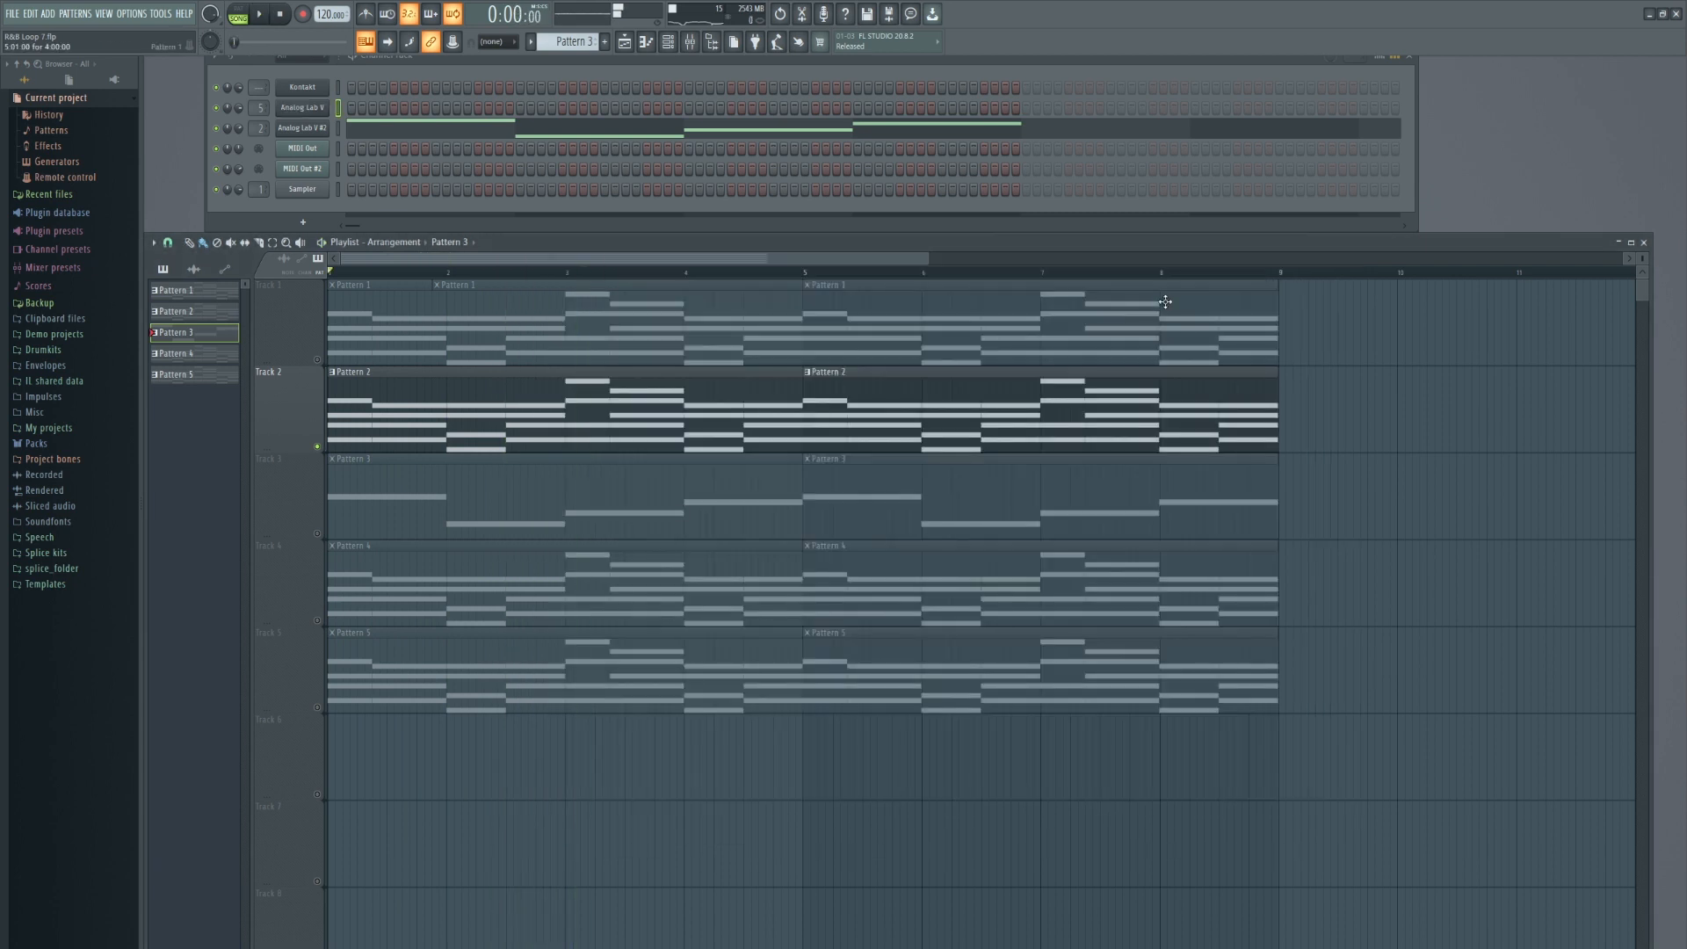
right_click(317, 447)
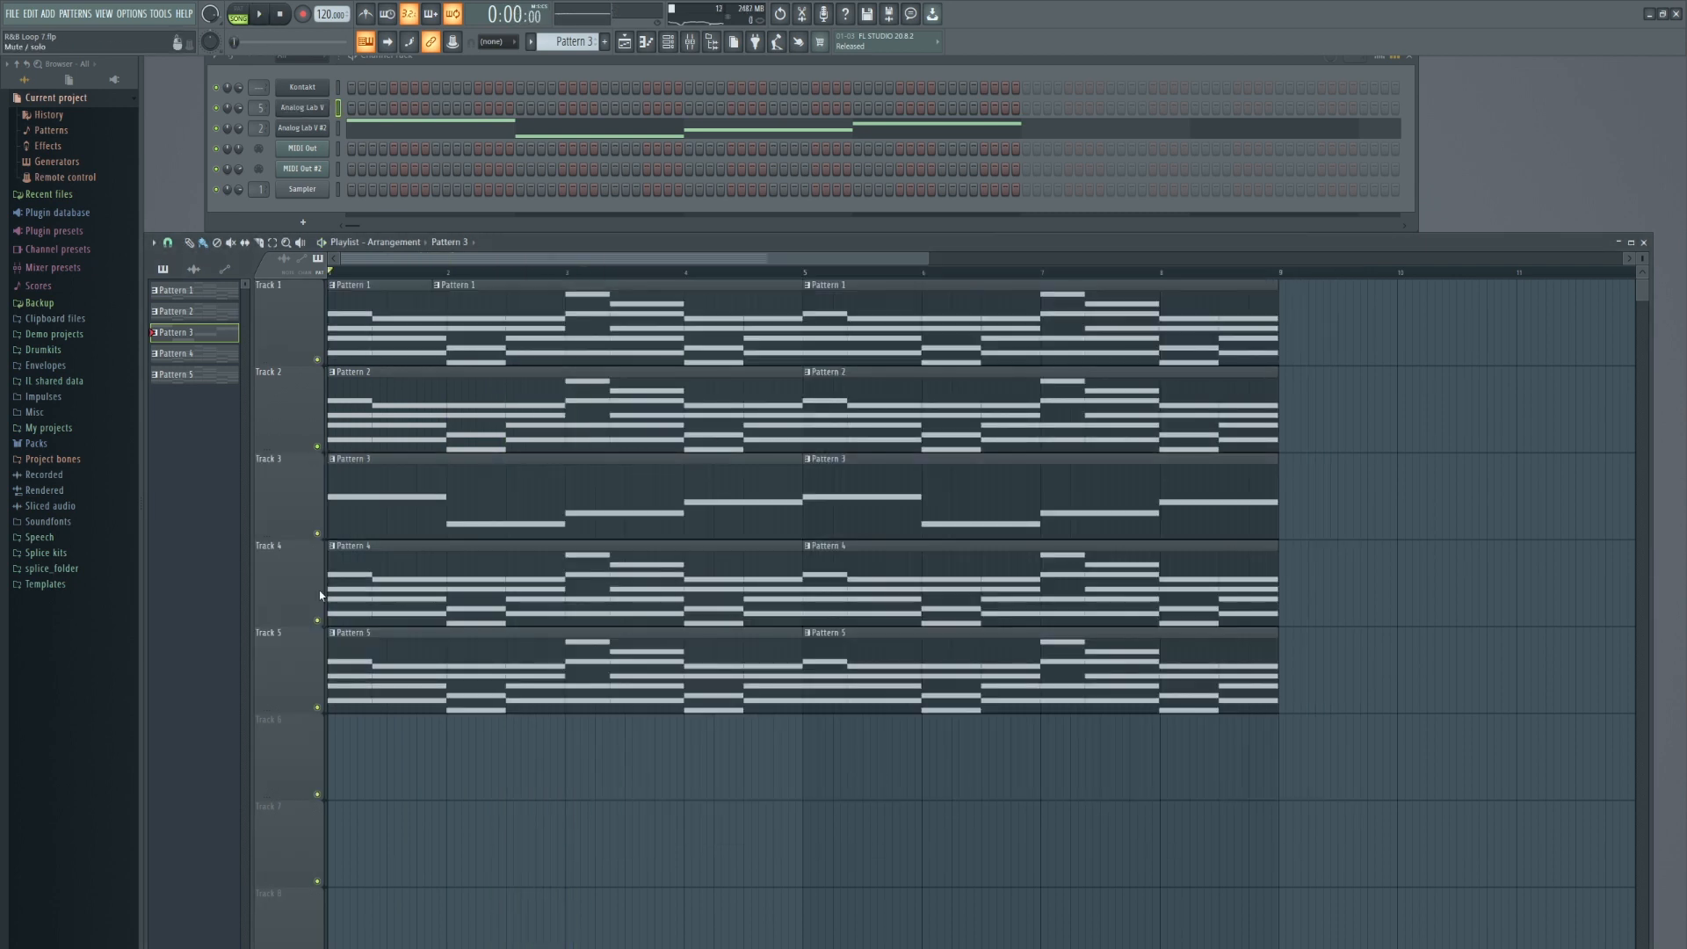
Solo Track 3 and play it while showing its bass preset in the second Analog Lab V.
right_click(319, 535)
click(322, 132)
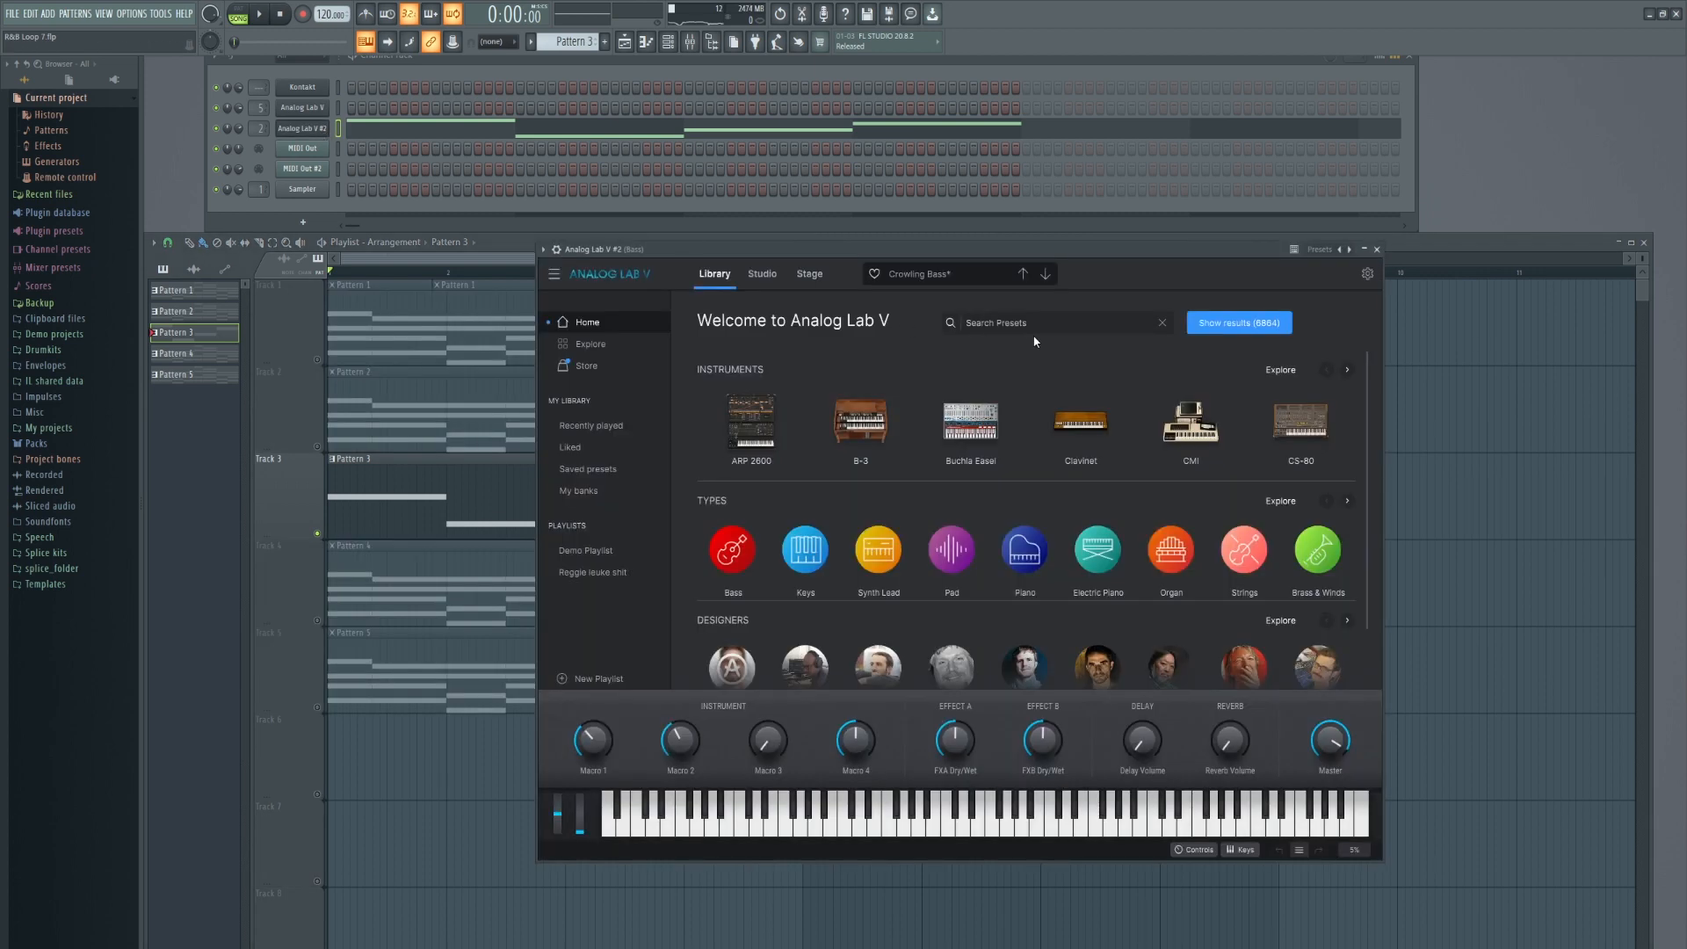
click(1378, 251)
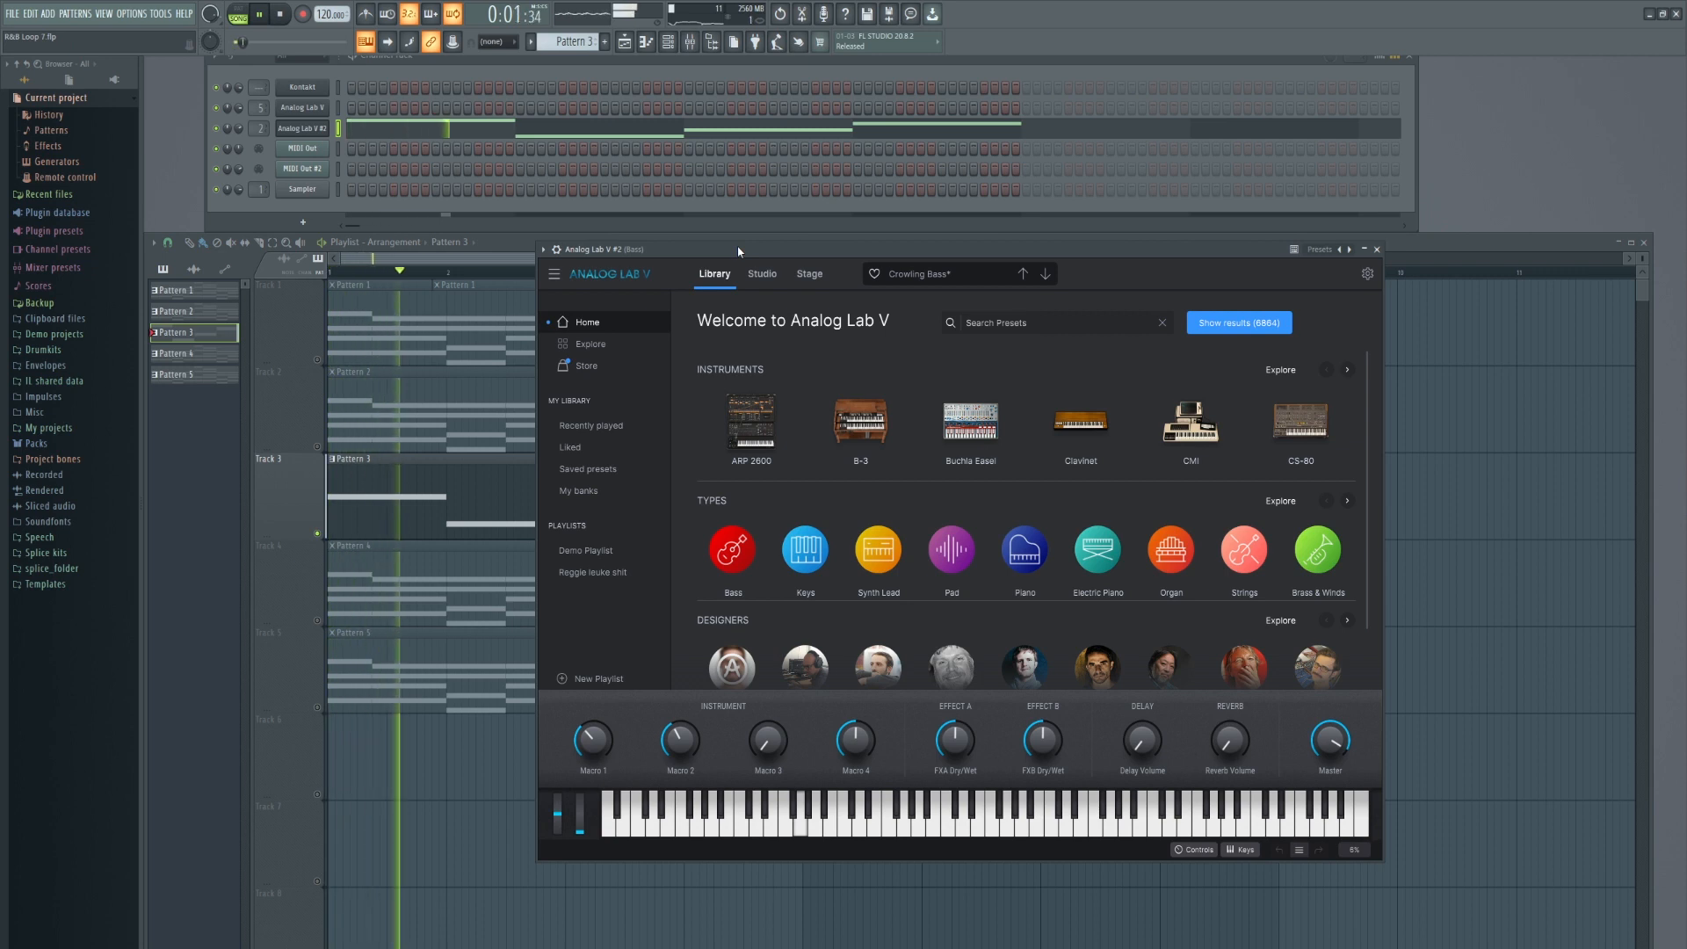
drag(738, 252, 883, 270)
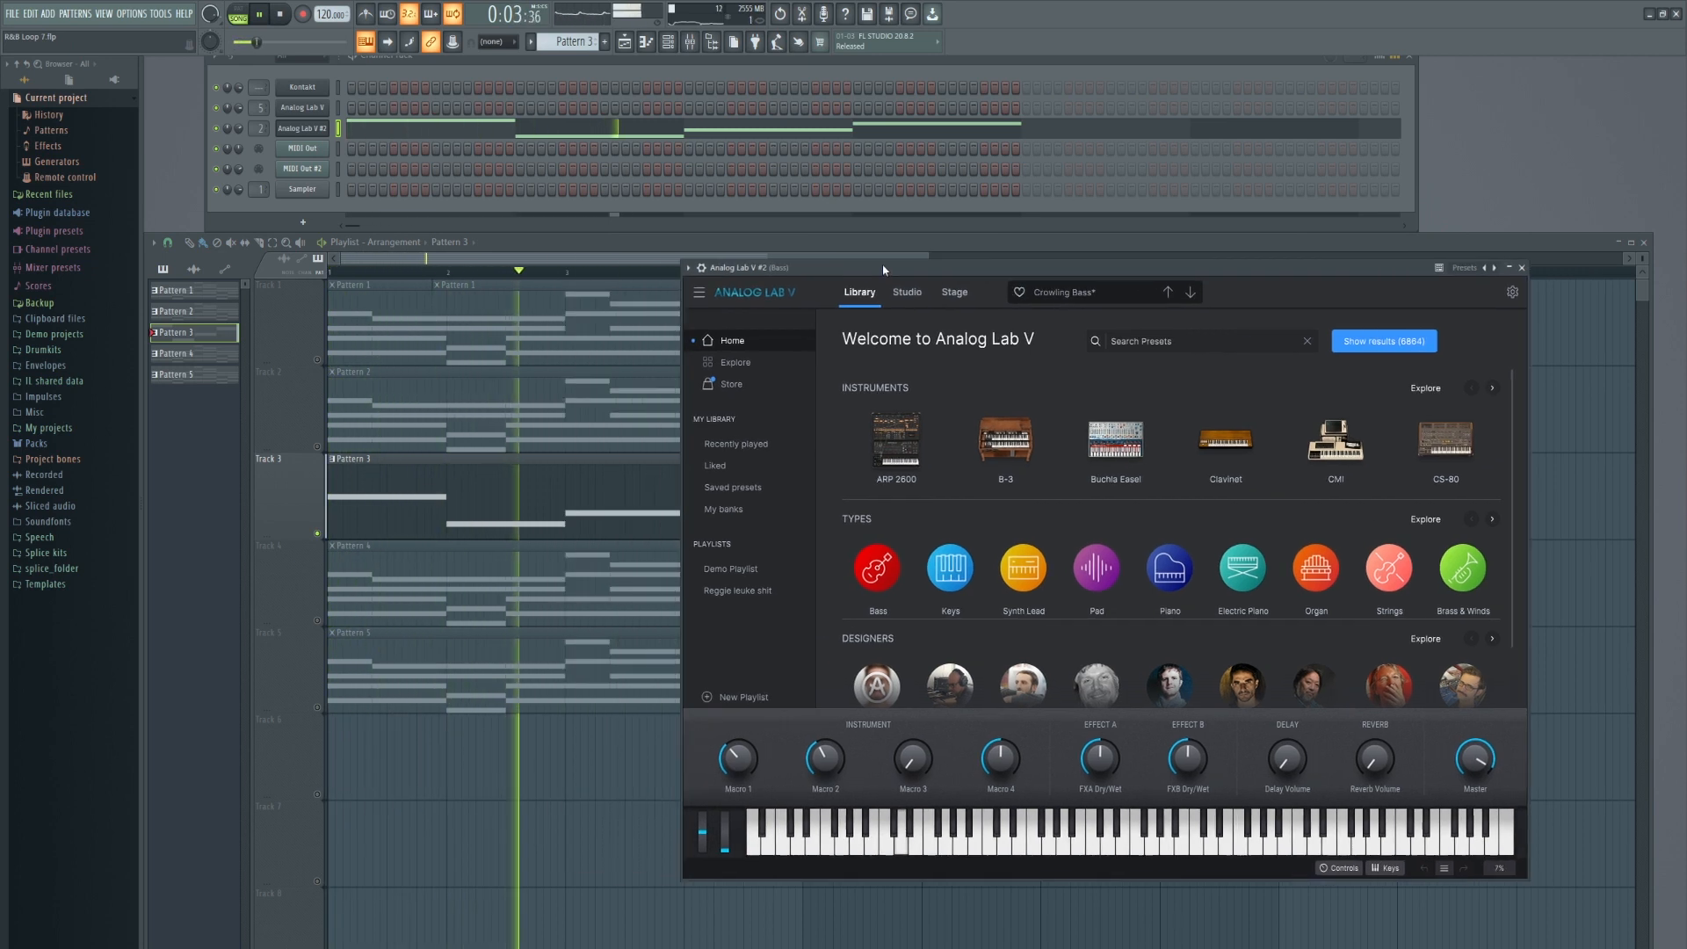
key(space)
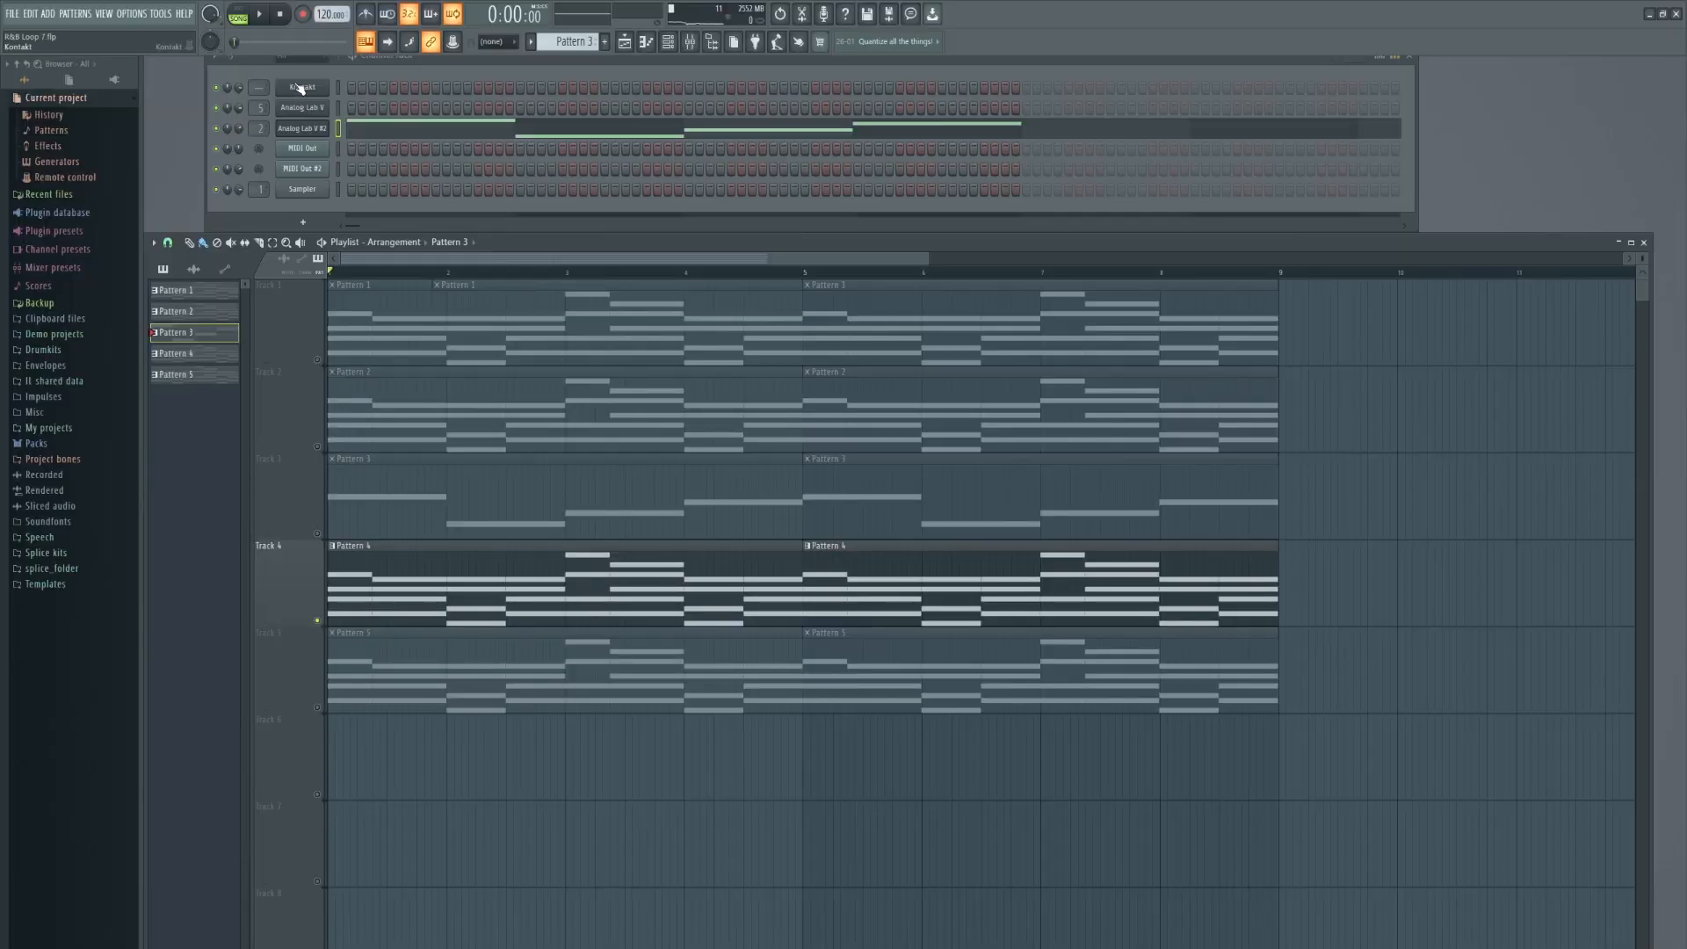
Show the Cloud Supply instrument in Kontakt while the soloed Track 4 plays.
click(300, 87)
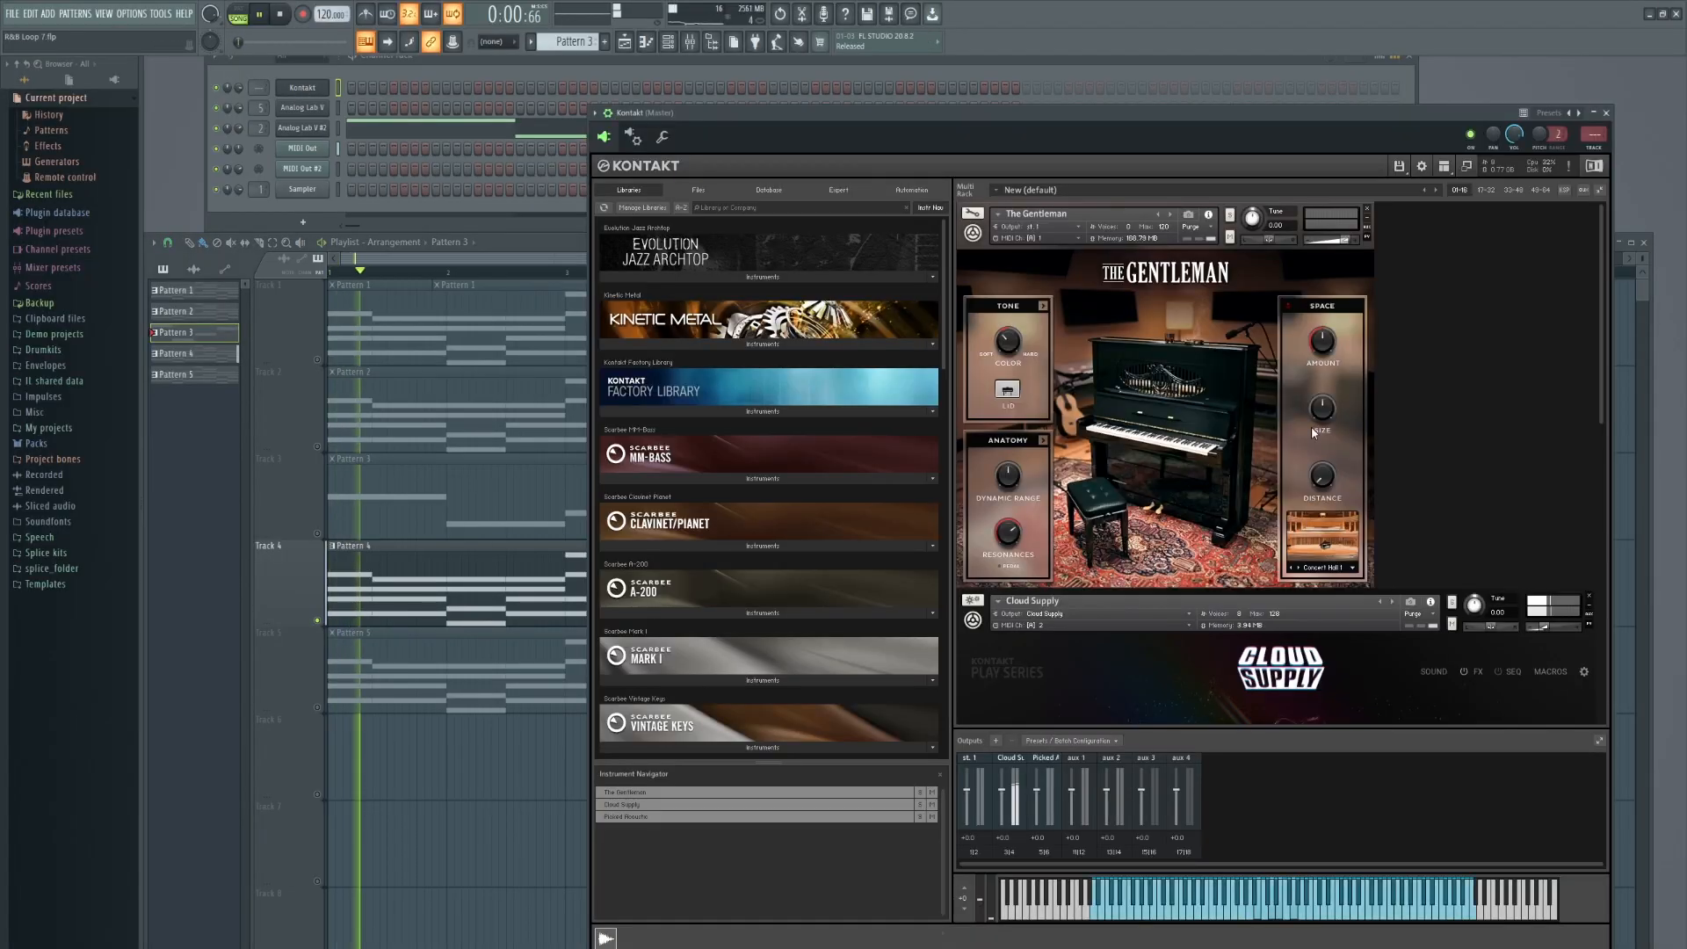
scroll(1537, 540, down, 5)
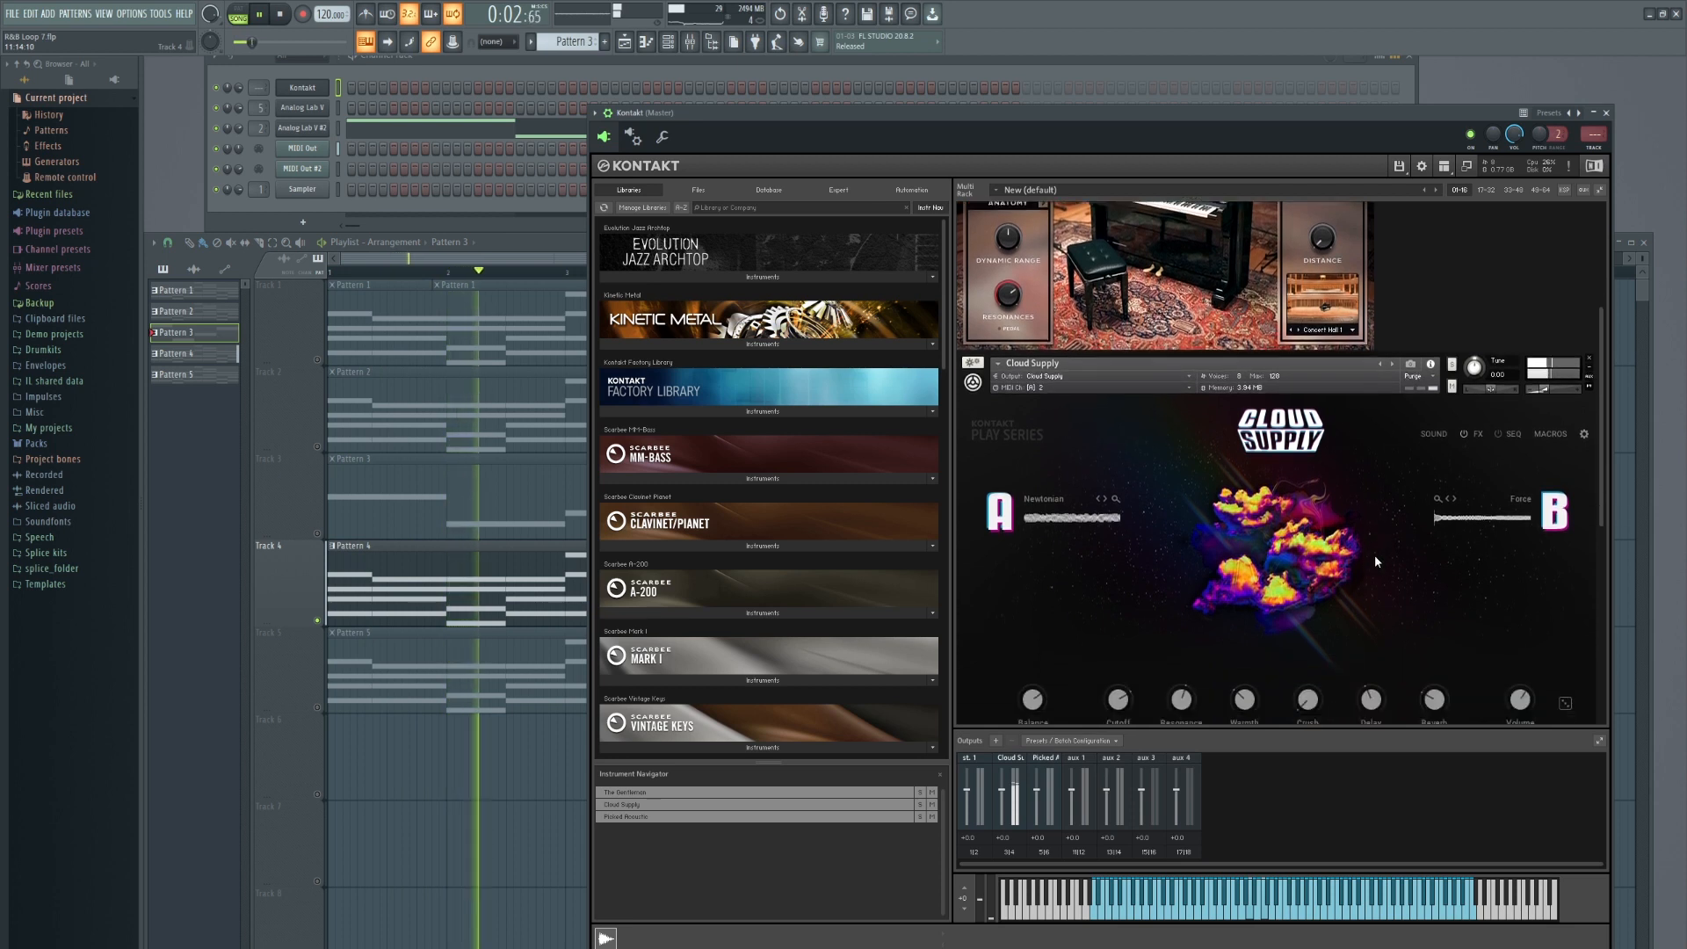
scroll(1374, 556, down, 2)
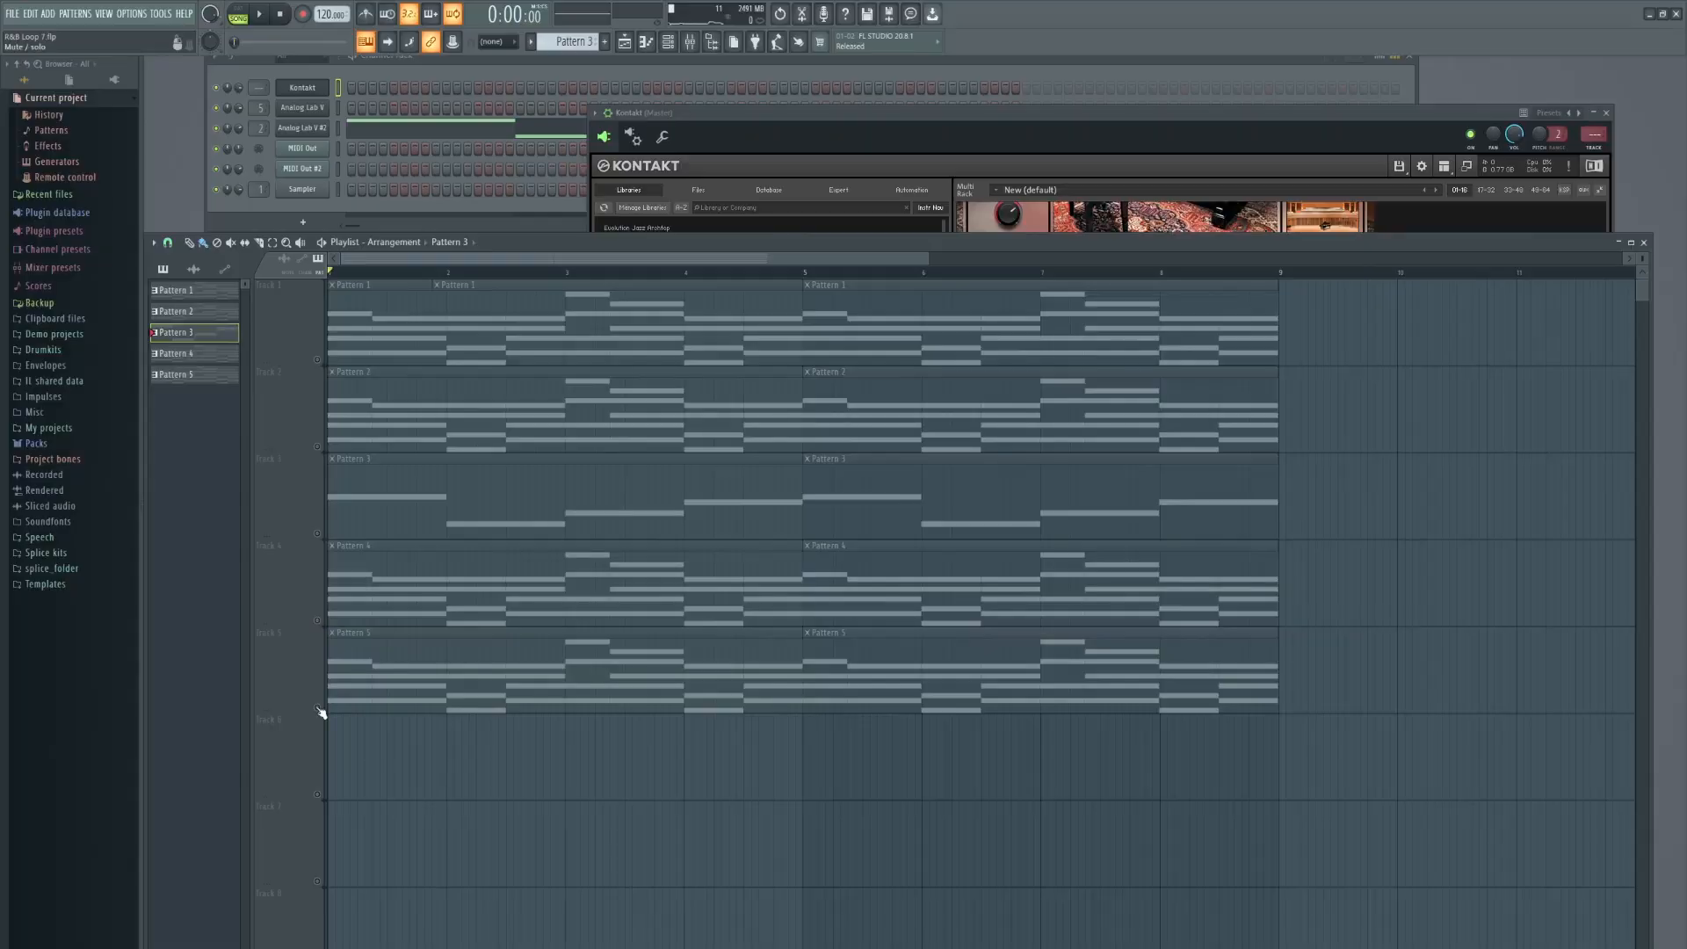
Solo Track 5 and view its Picked Acoustic instrument in Kontakt.
click(321, 712)
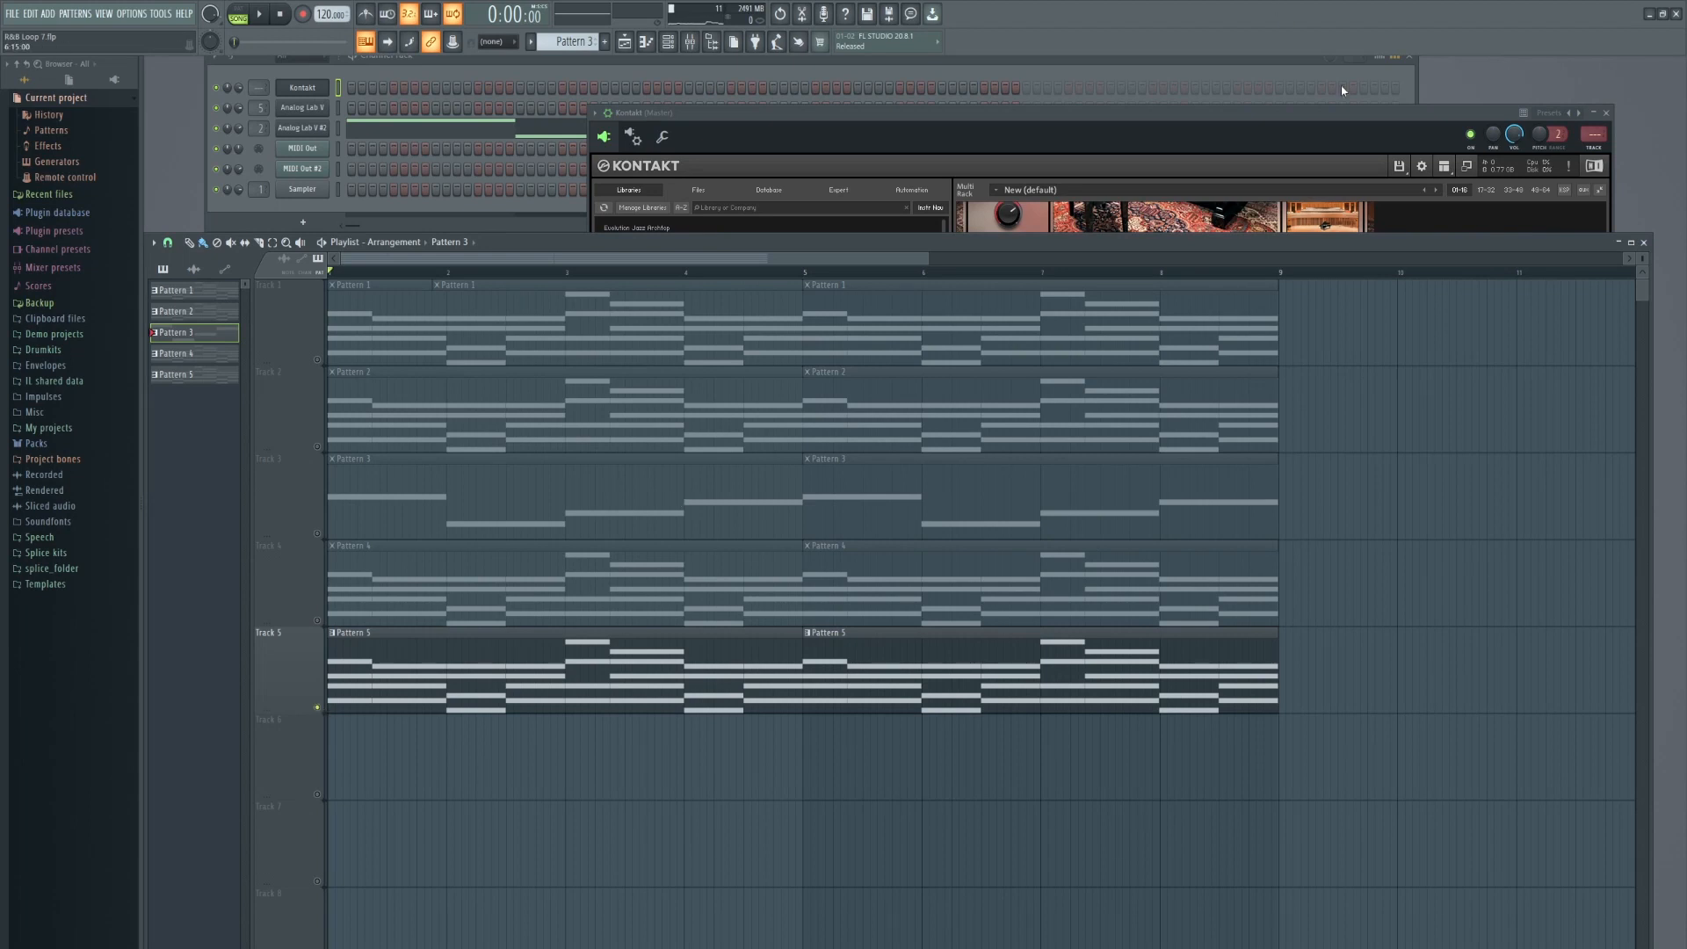
click(1288, 142)
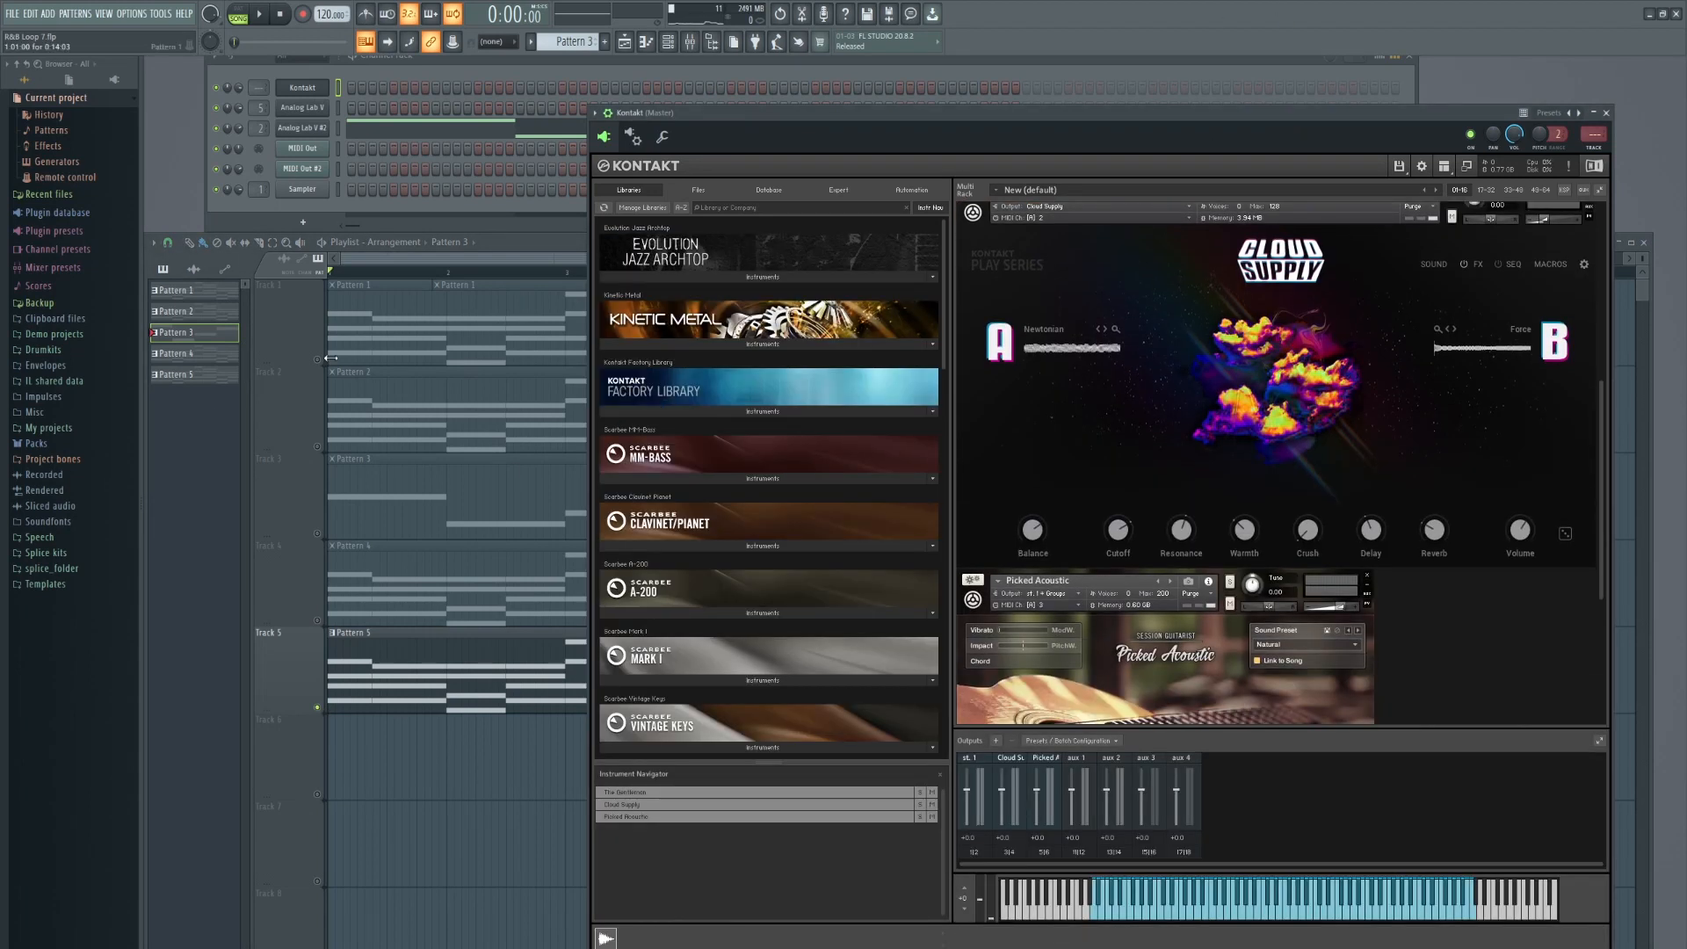
click(302, 337)
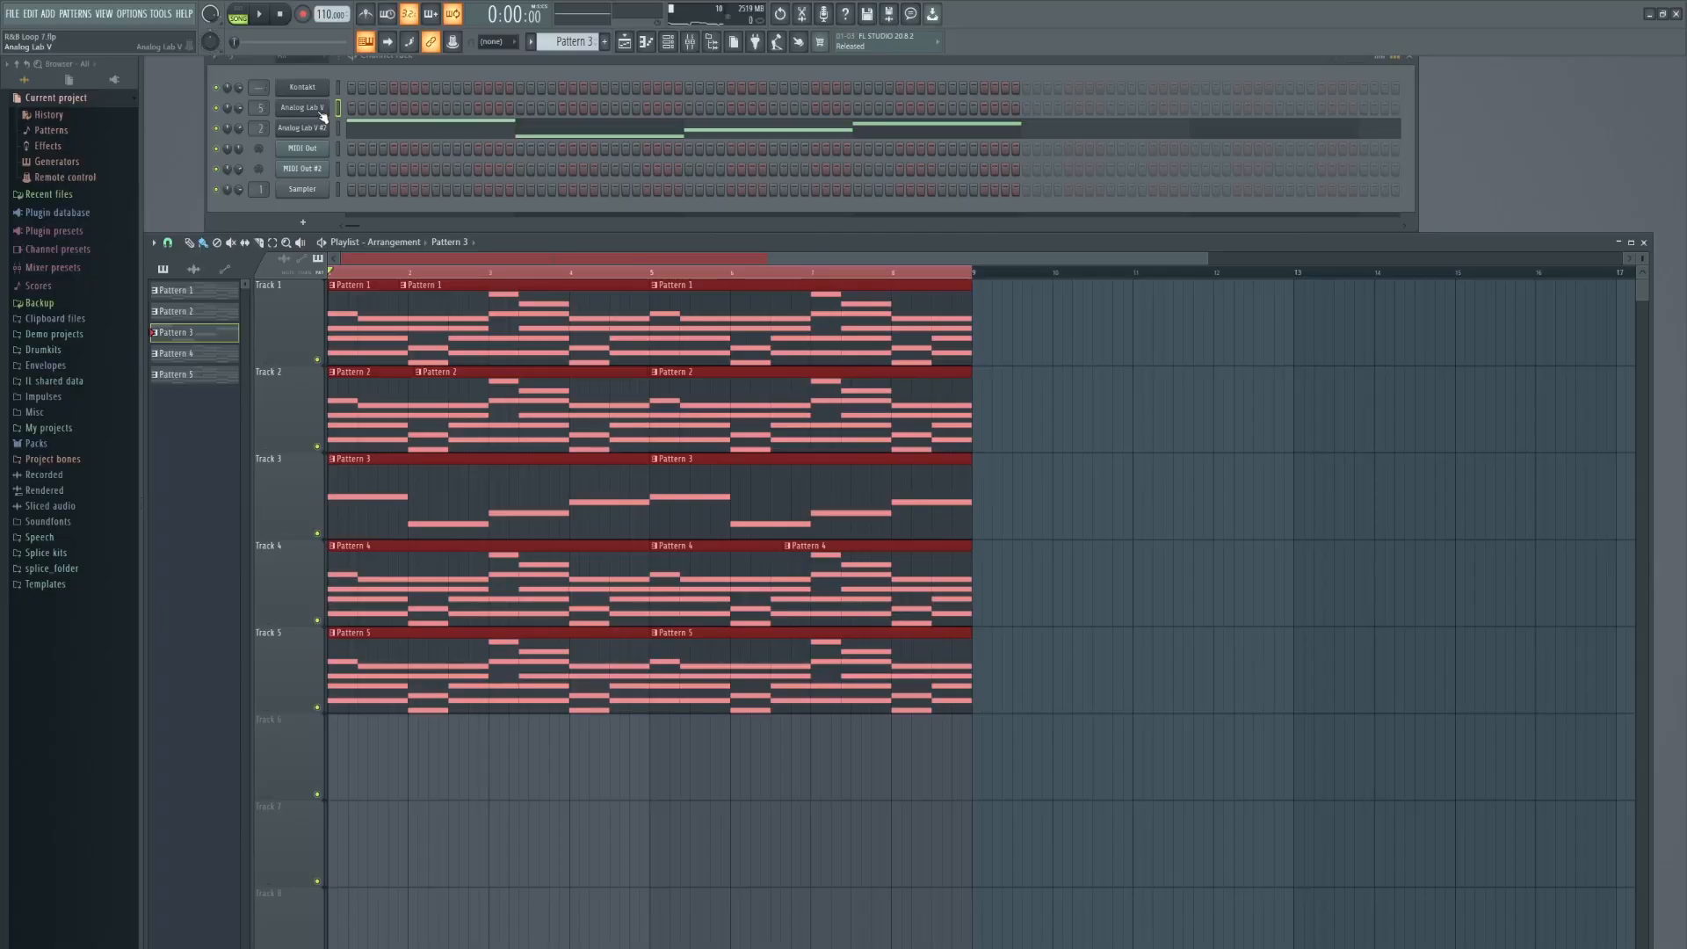
Open the detailed settings of the Analog Lab V pad channel.
click(319, 109)
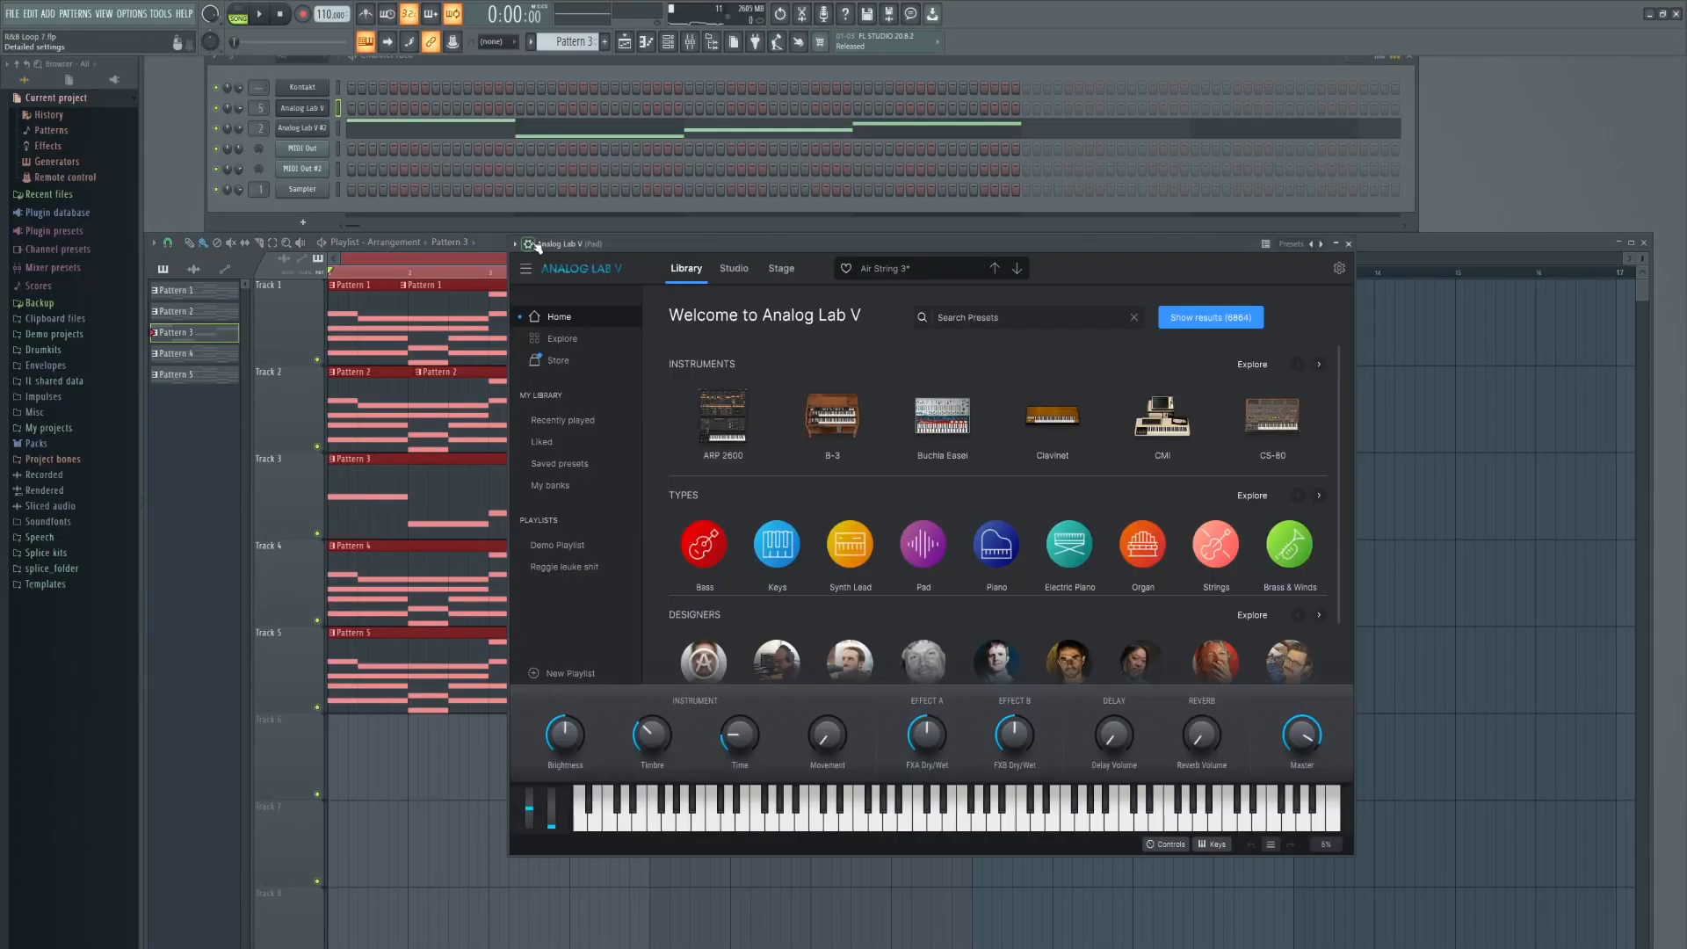
click(529, 243)
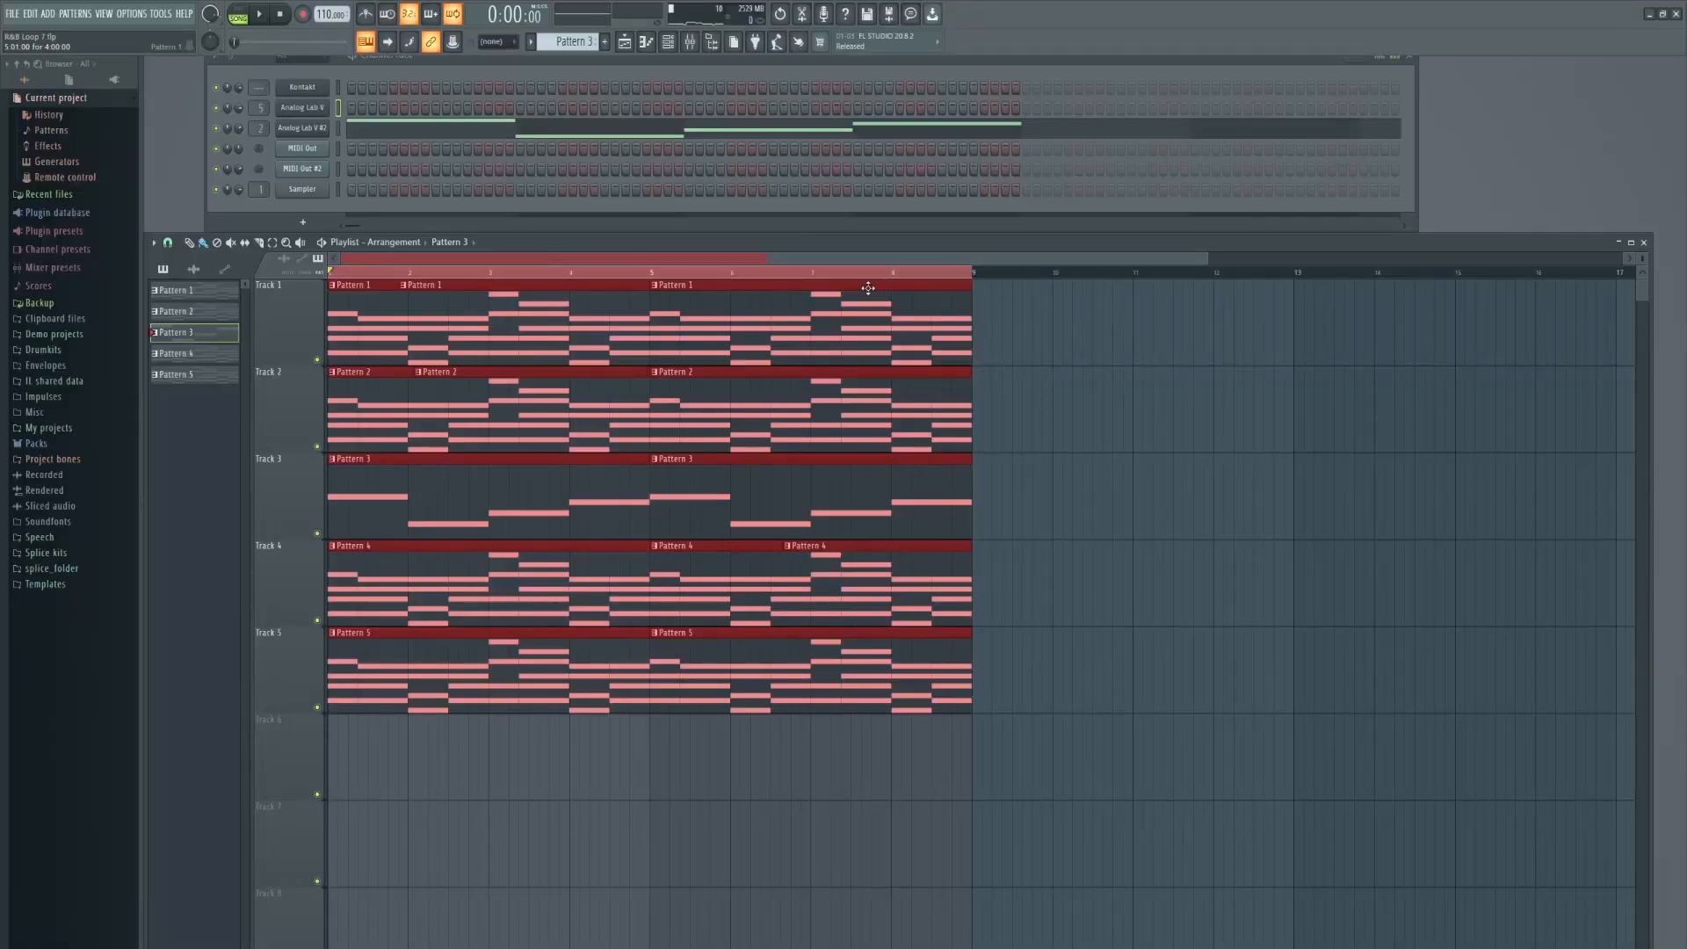
Open the playlist's tool options with all pattern clips on Tracks 1 to 5 selected.
scroll(860, 279, up, 2)
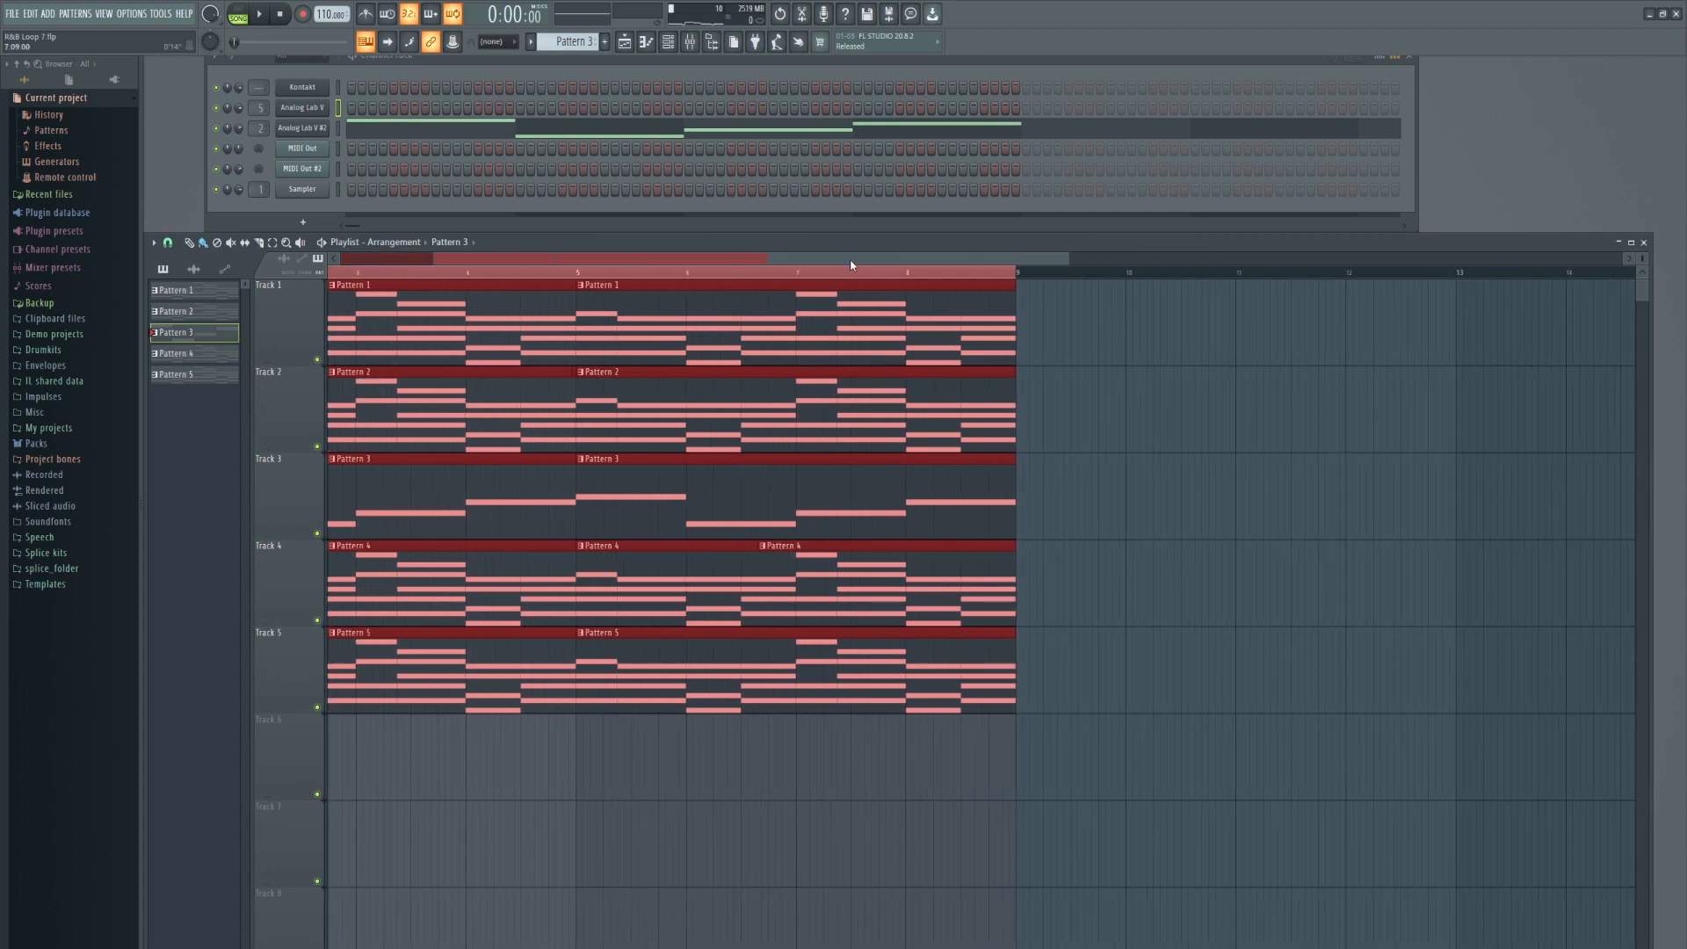
drag(850, 266, 536, 277)
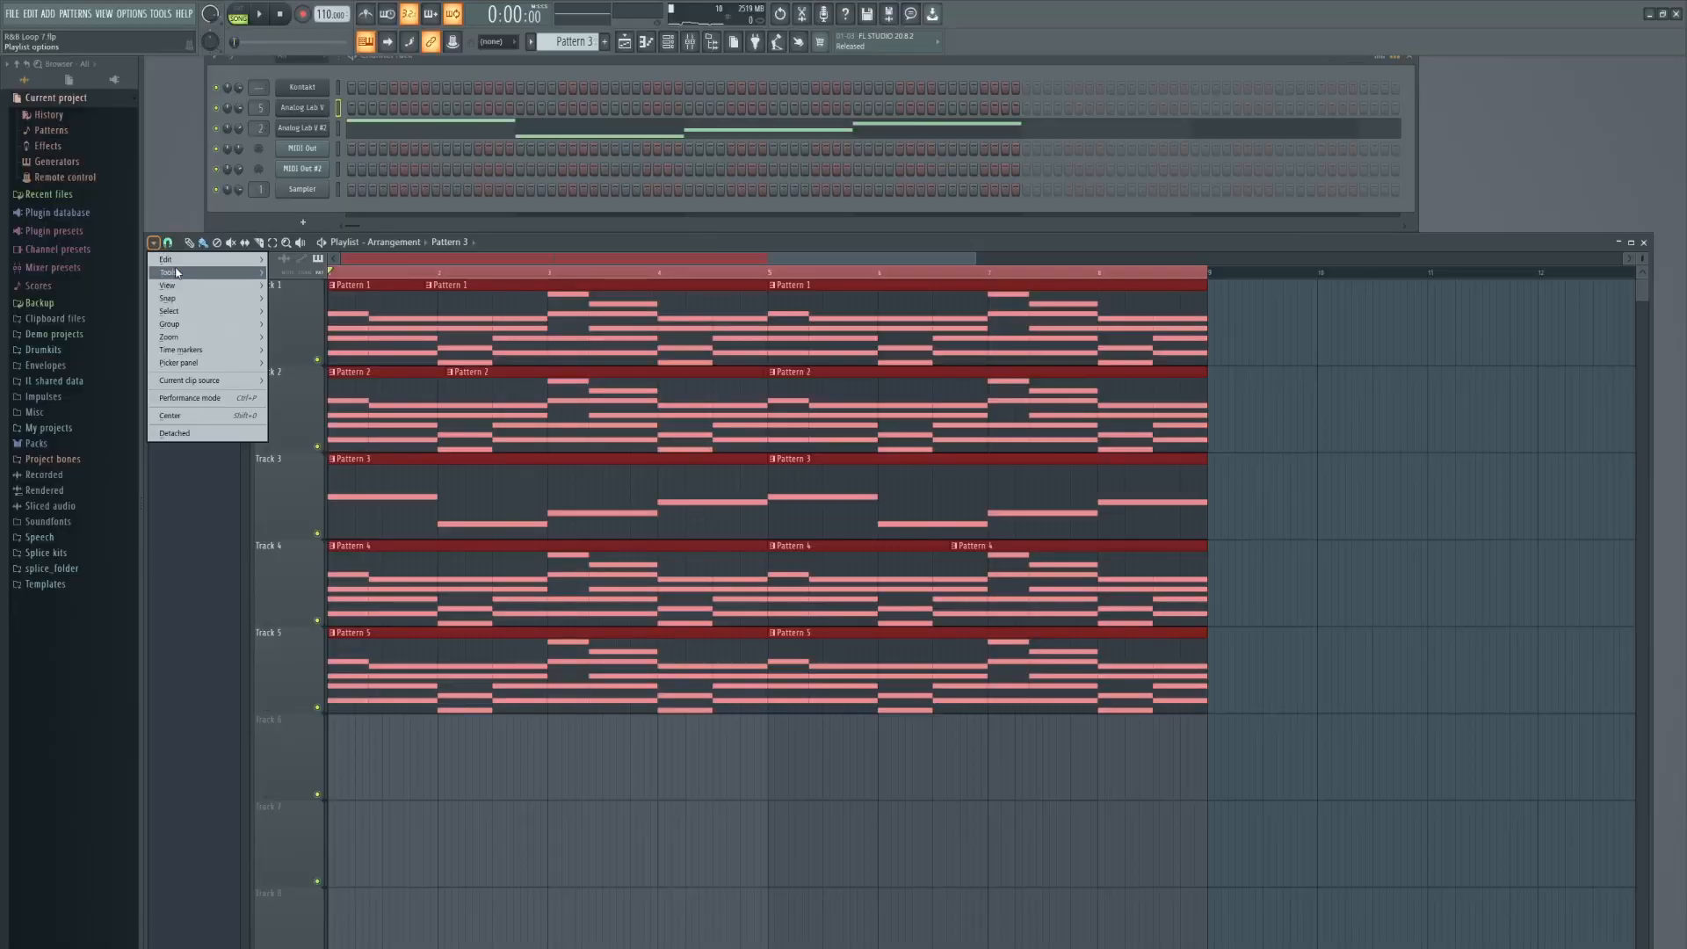
mouse_move(176, 273)
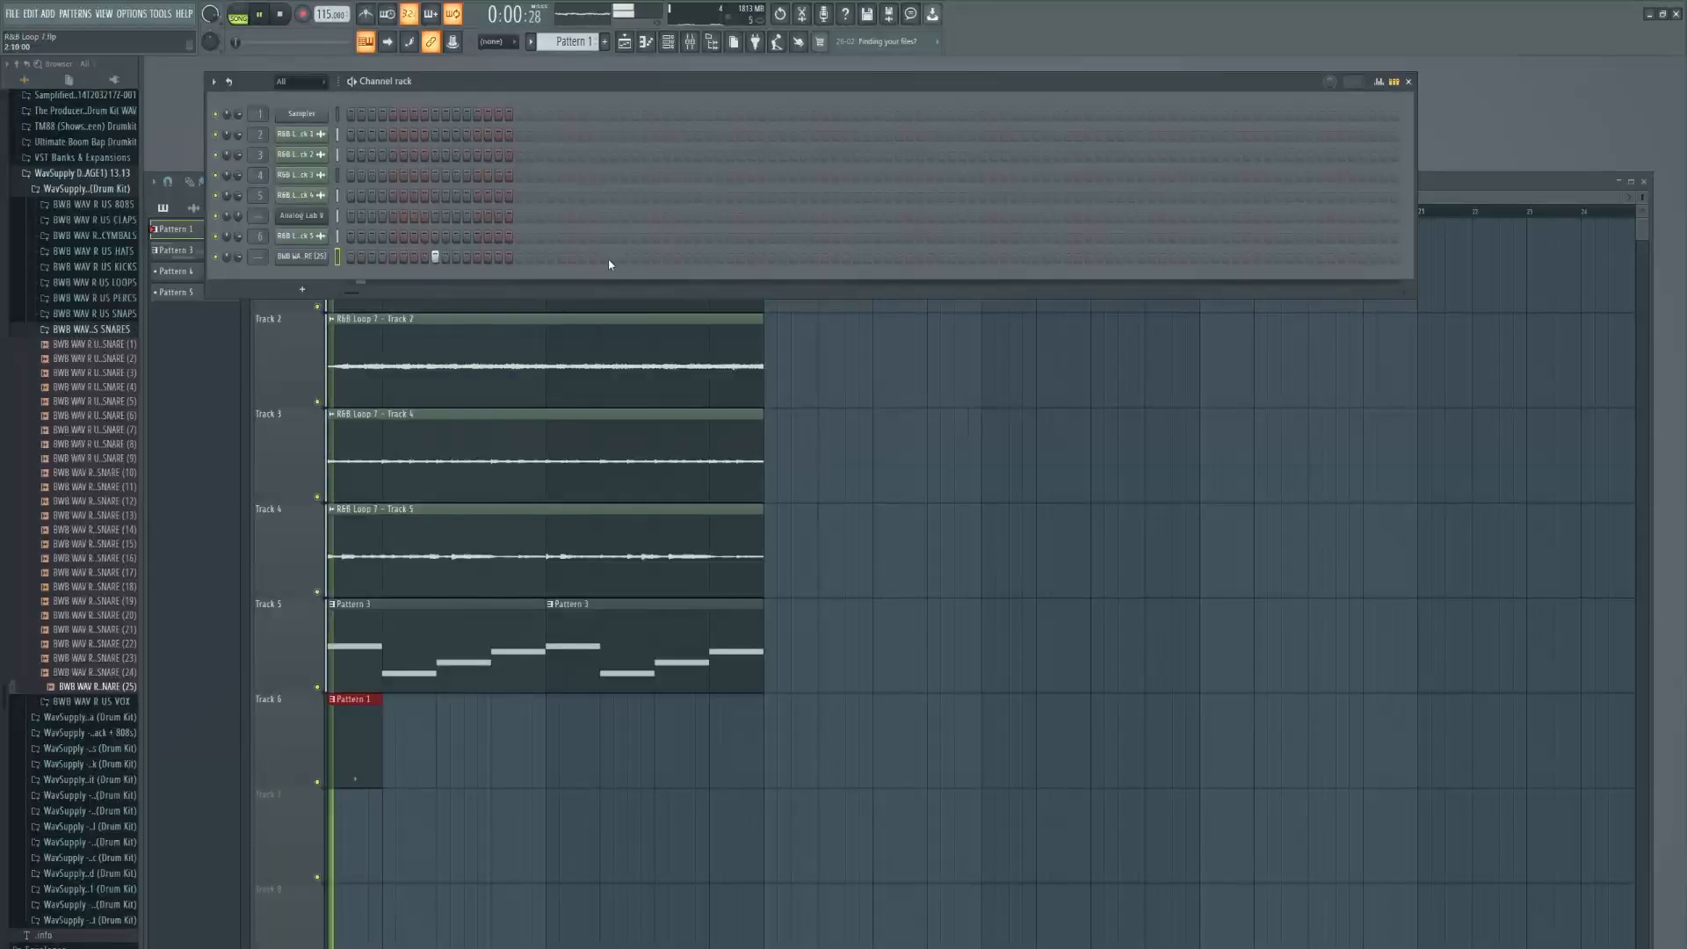
Add a snare hit on the third beat of bars 2 to 8 in Pattern 1, widening the channel rack to fit.
click(603, 257)
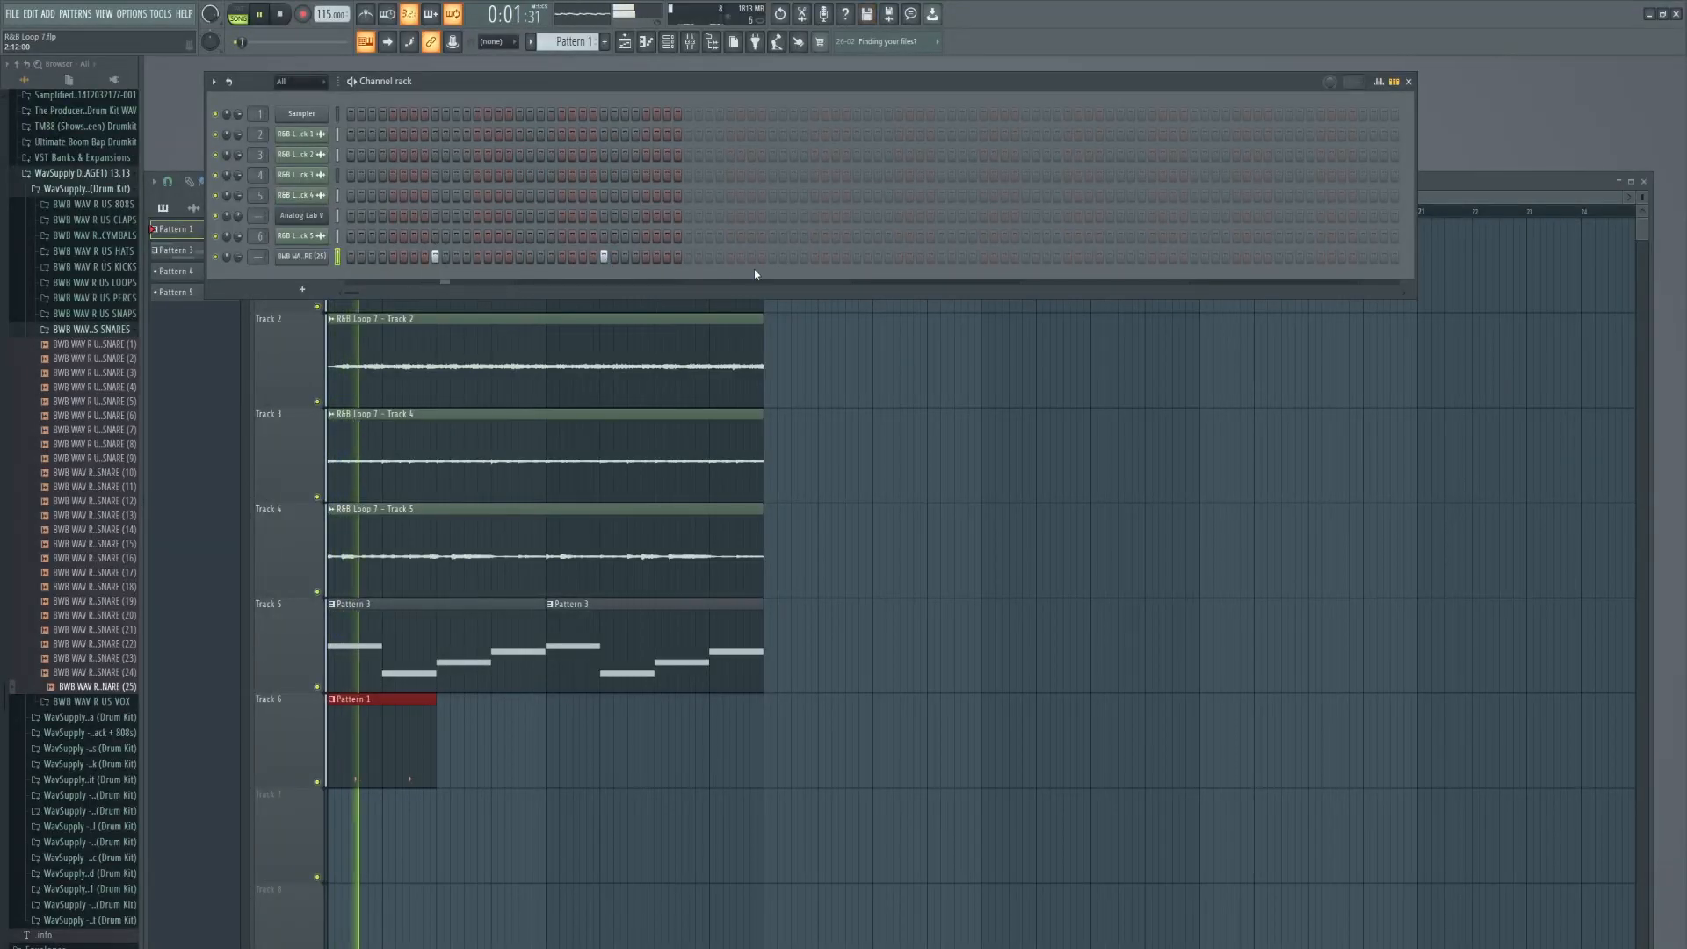
click(773, 257)
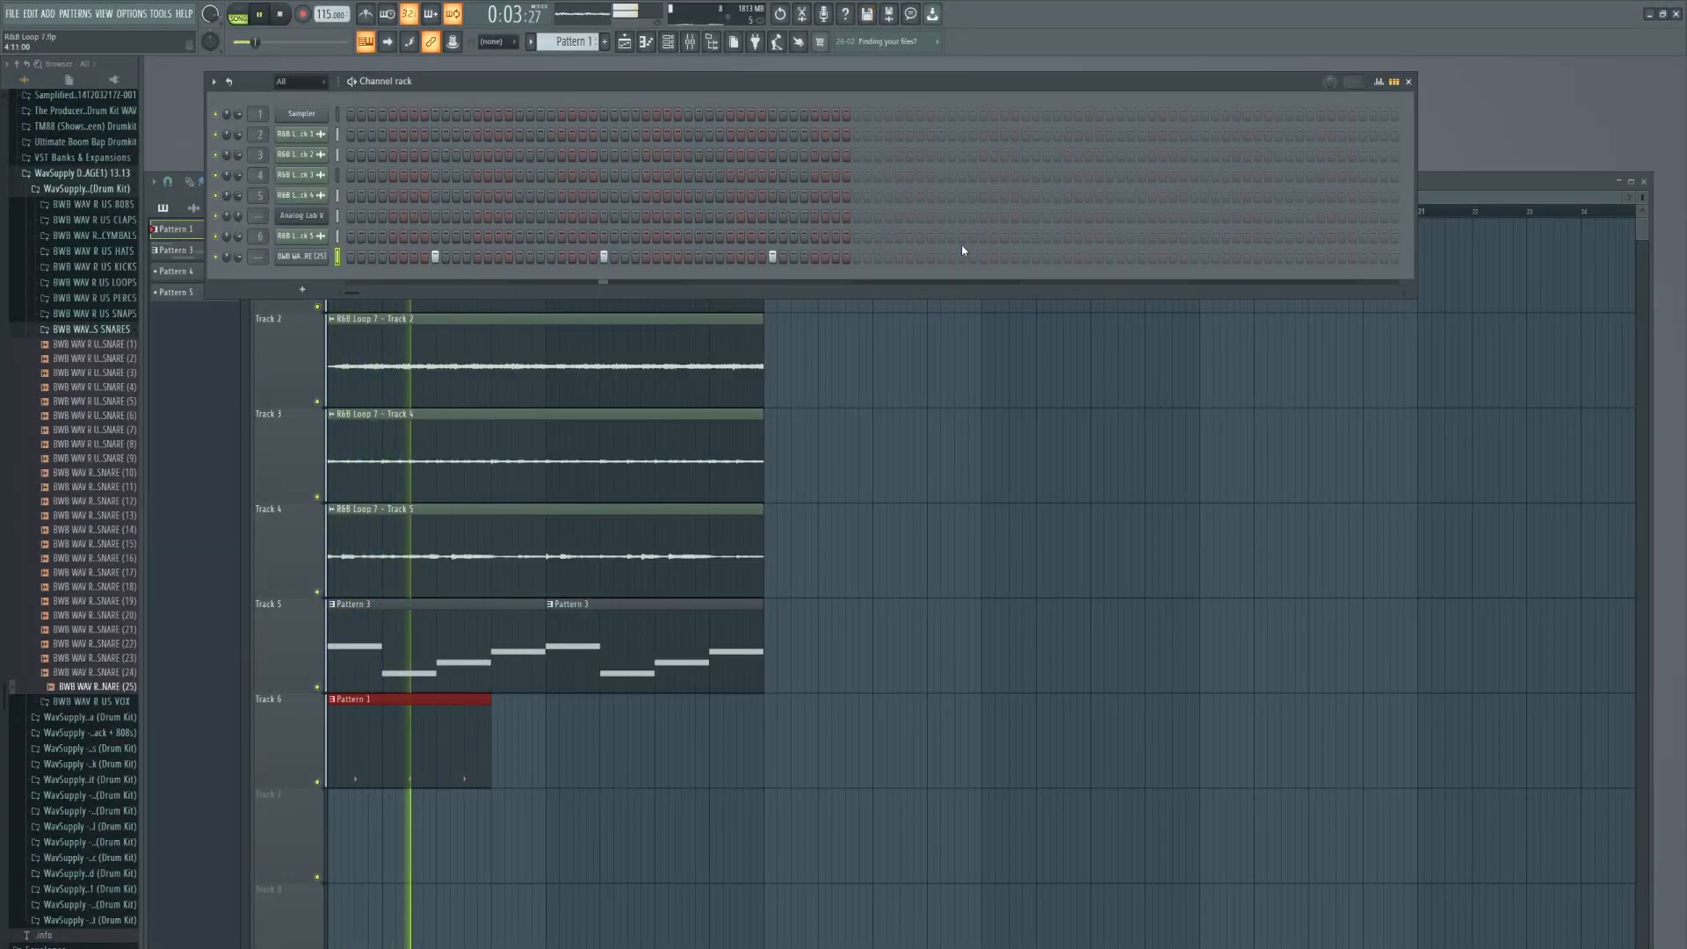
click(941, 257)
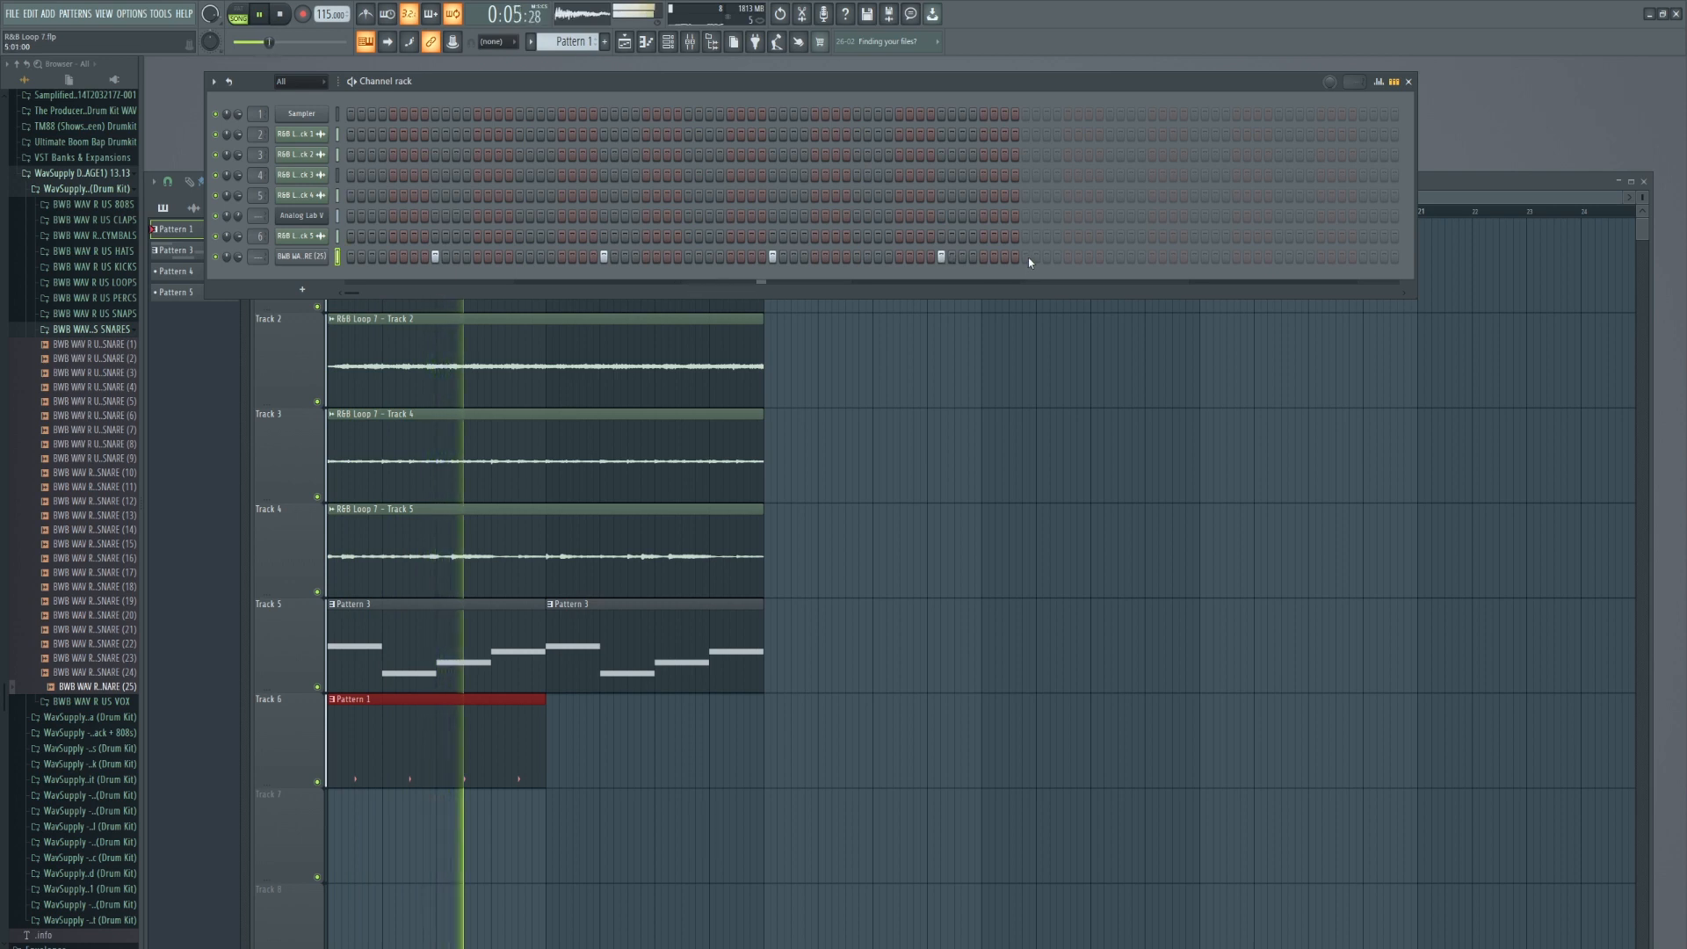
click(1109, 255)
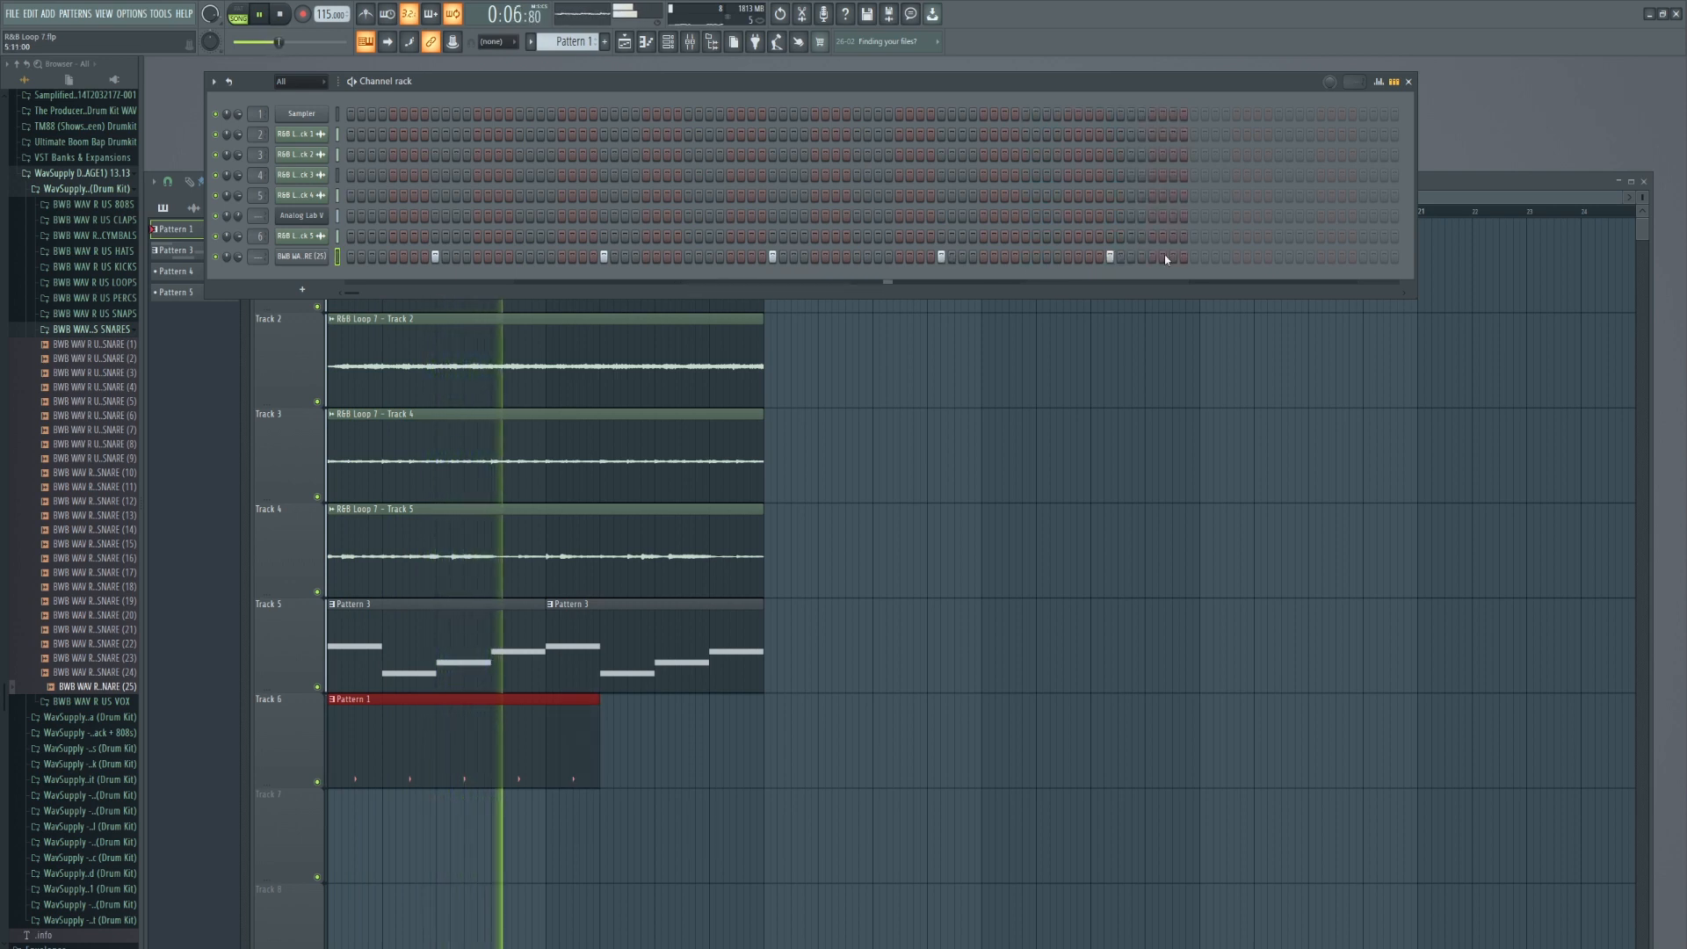
click(1279, 256)
drag(1414, 279, 1681, 303)
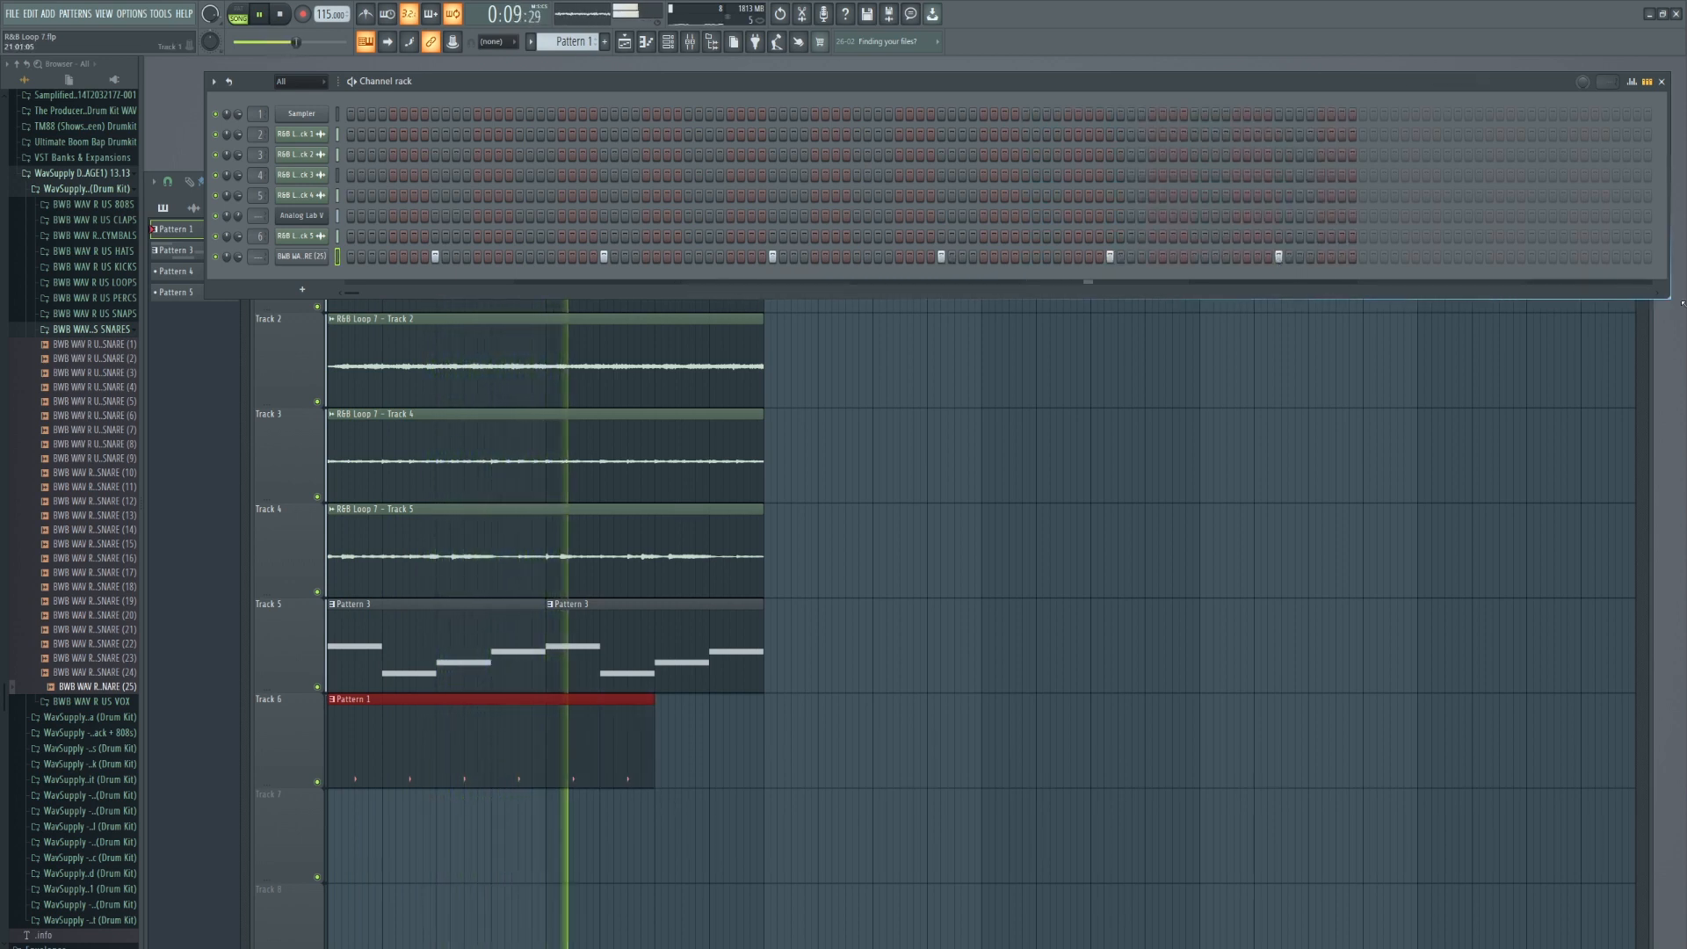
click(1447, 257)
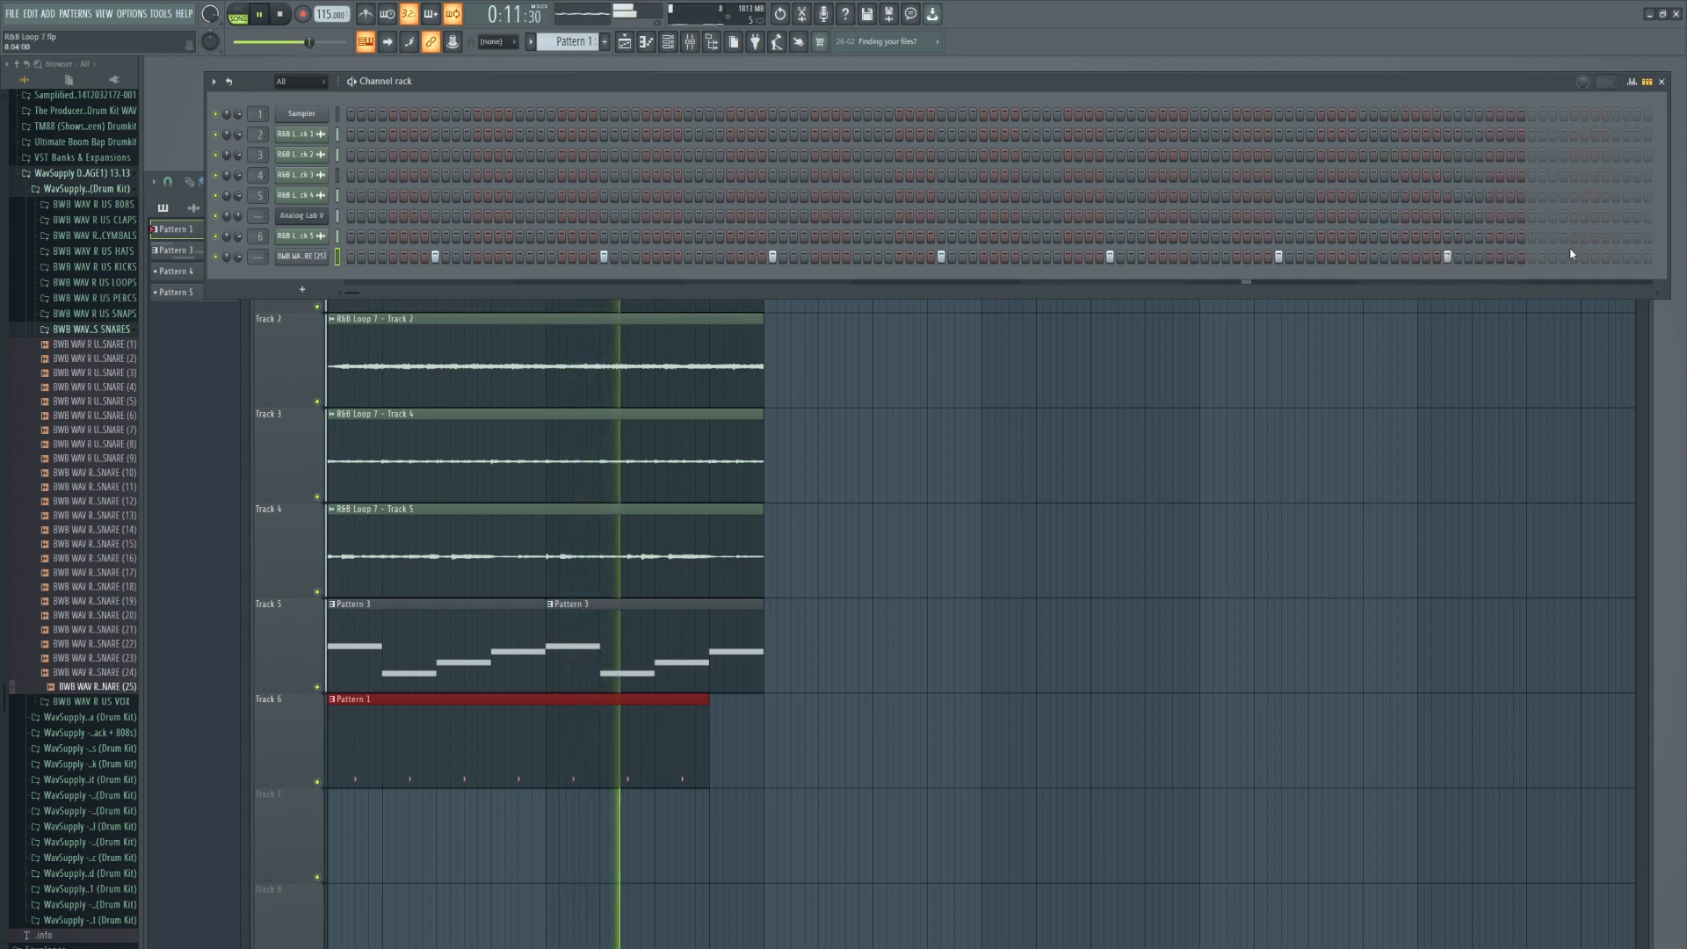
click(1616, 257)
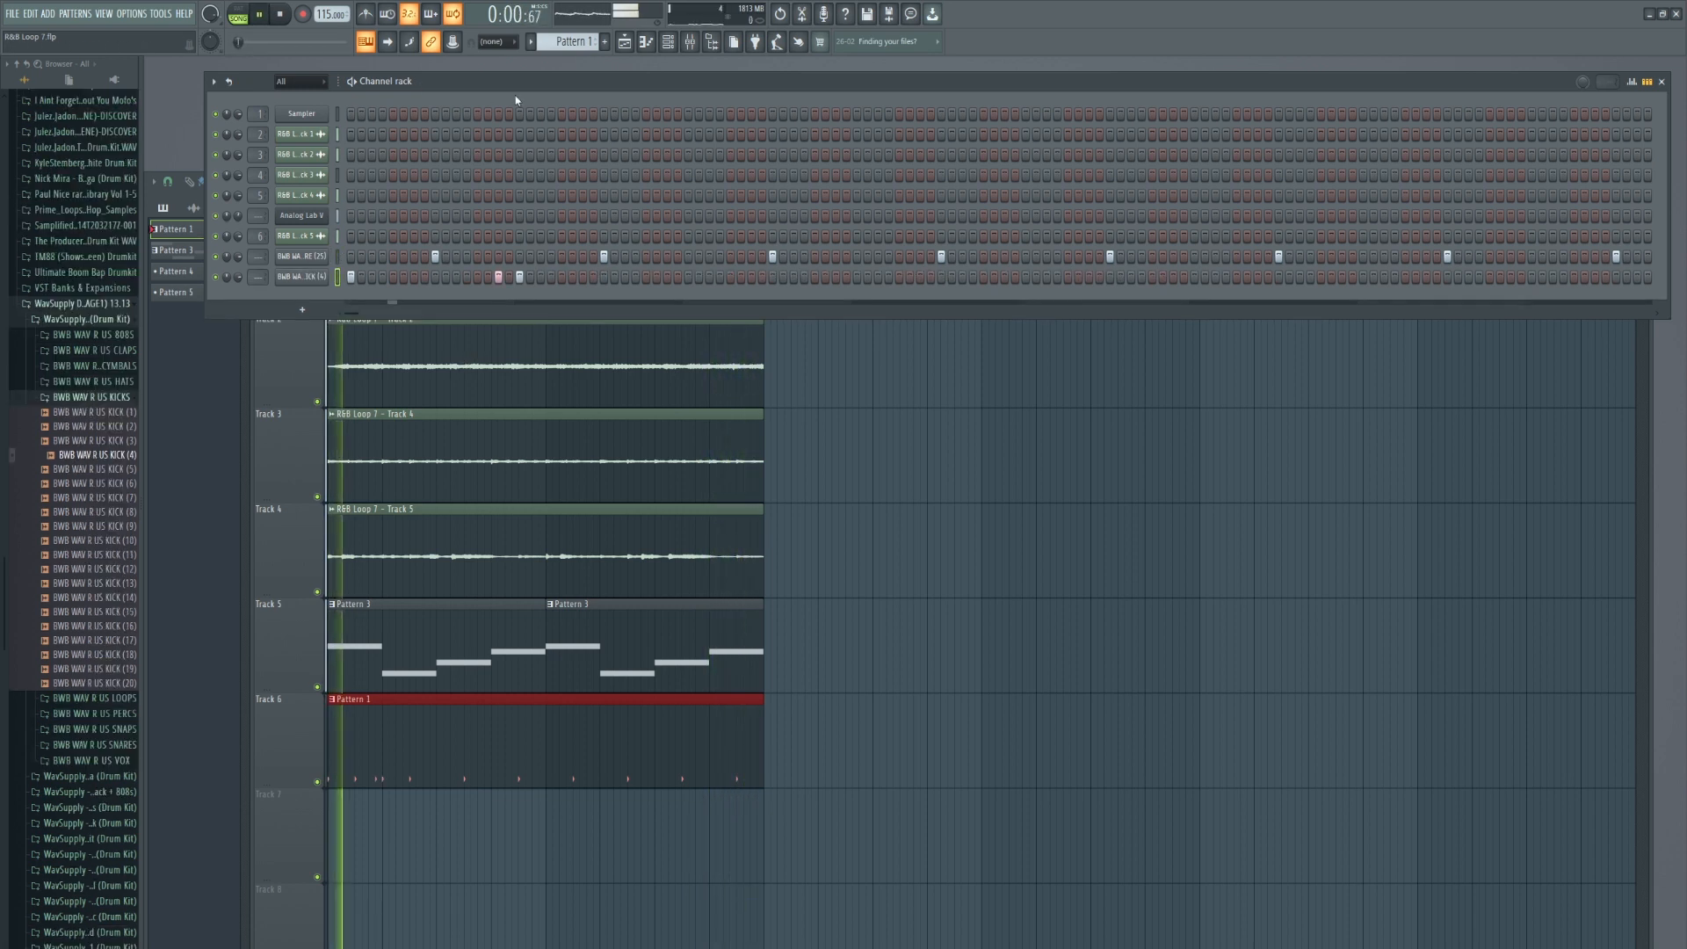
Extend the kick rhythm through the remaining bars of Pattern 1, including hits on the first beats of bars 3, 4, 5 and 7.
click(688, 277)
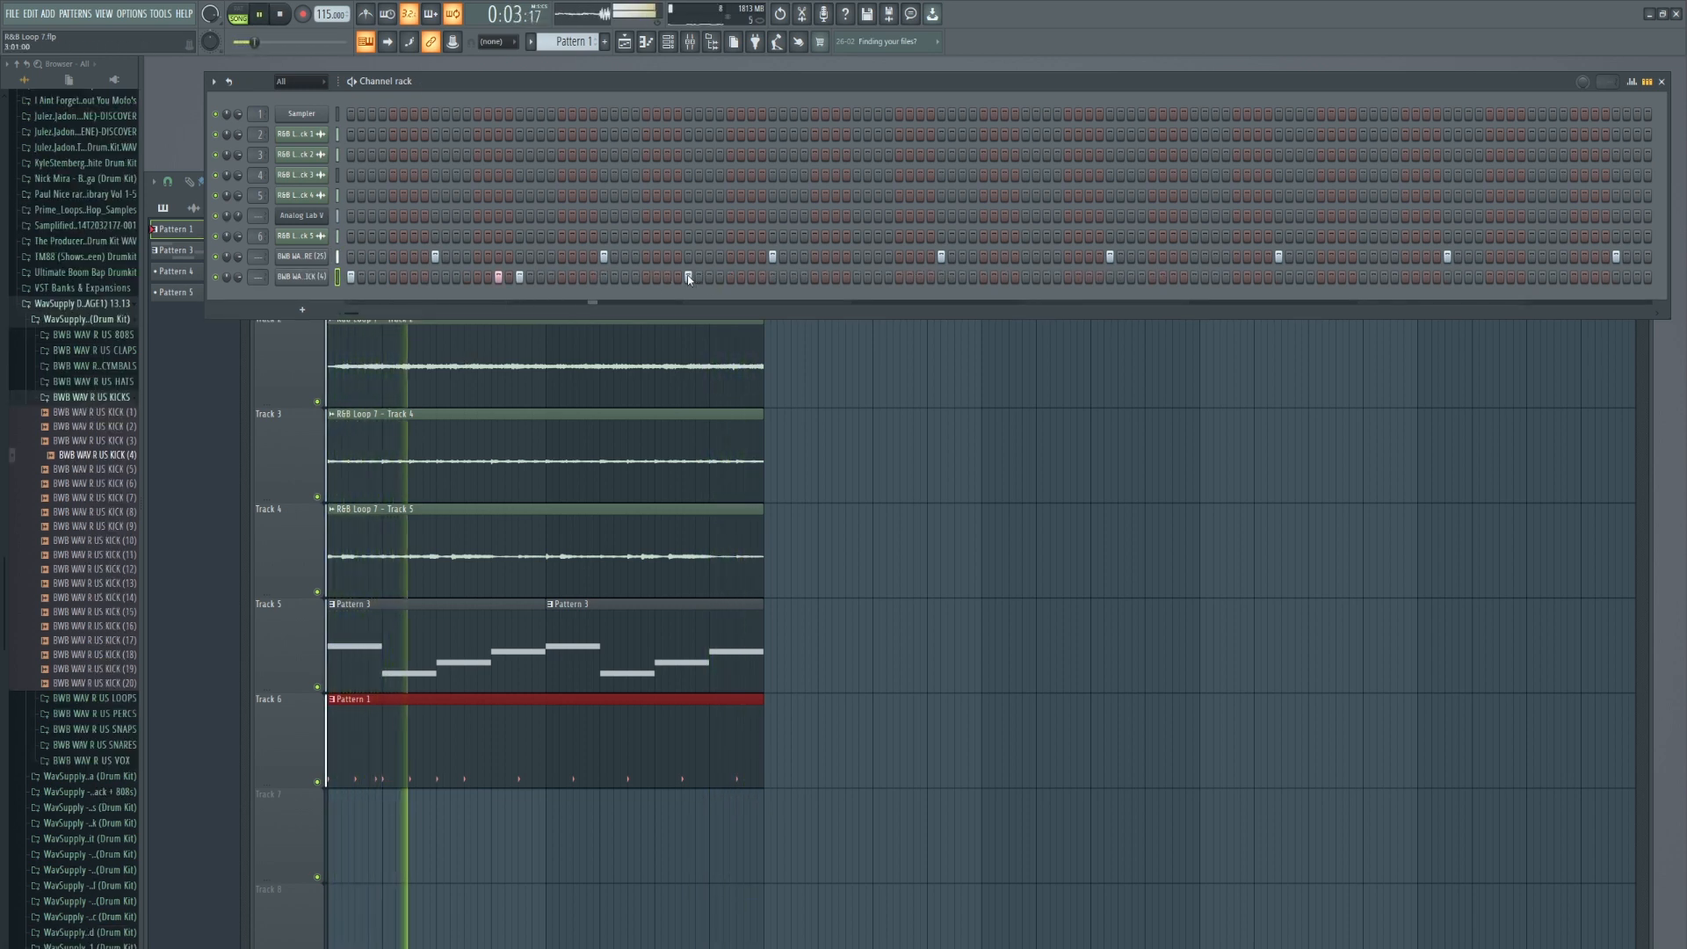
click(857, 277)
click(877, 277)
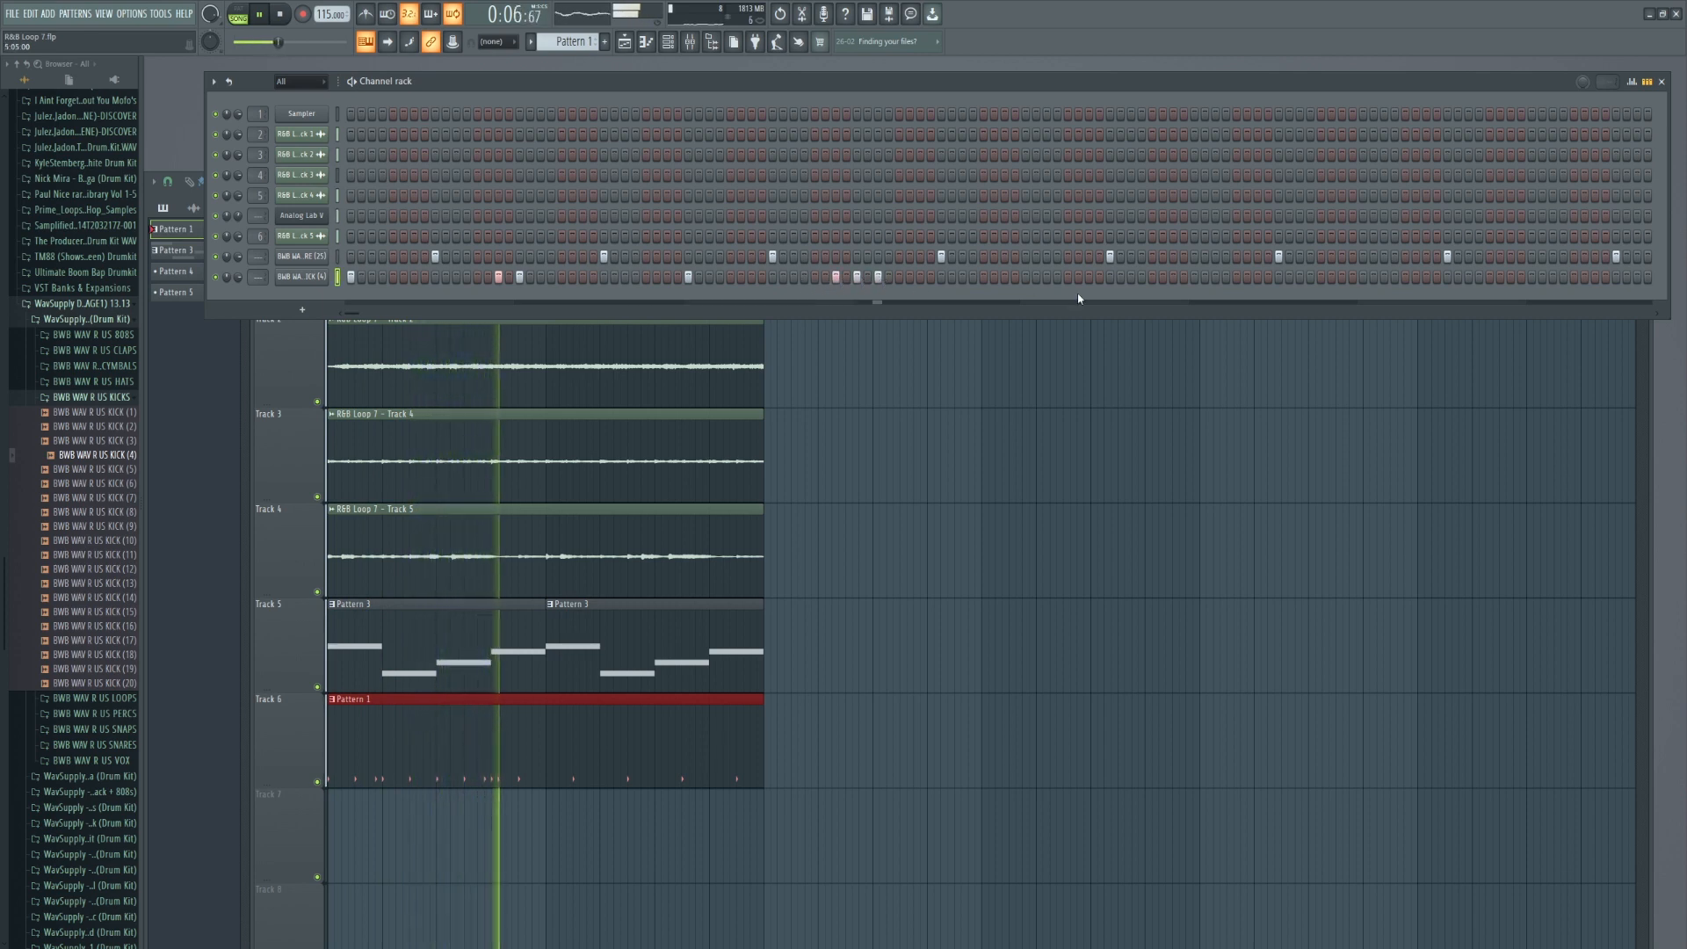
click(1026, 277)
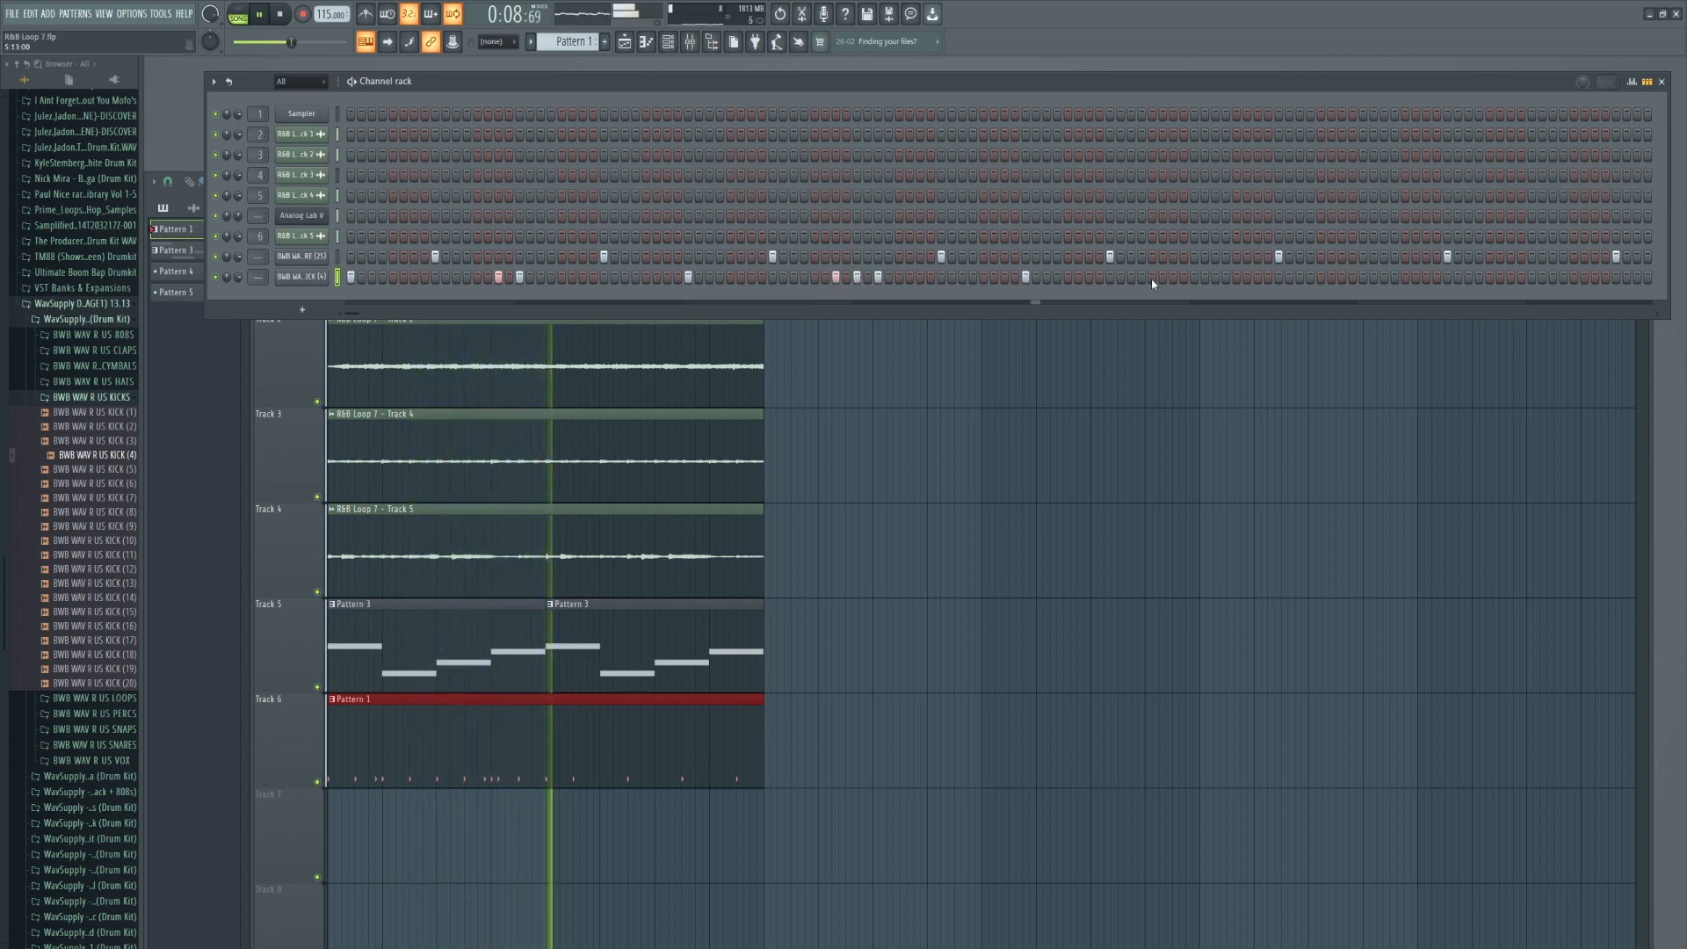
click(1173, 277)
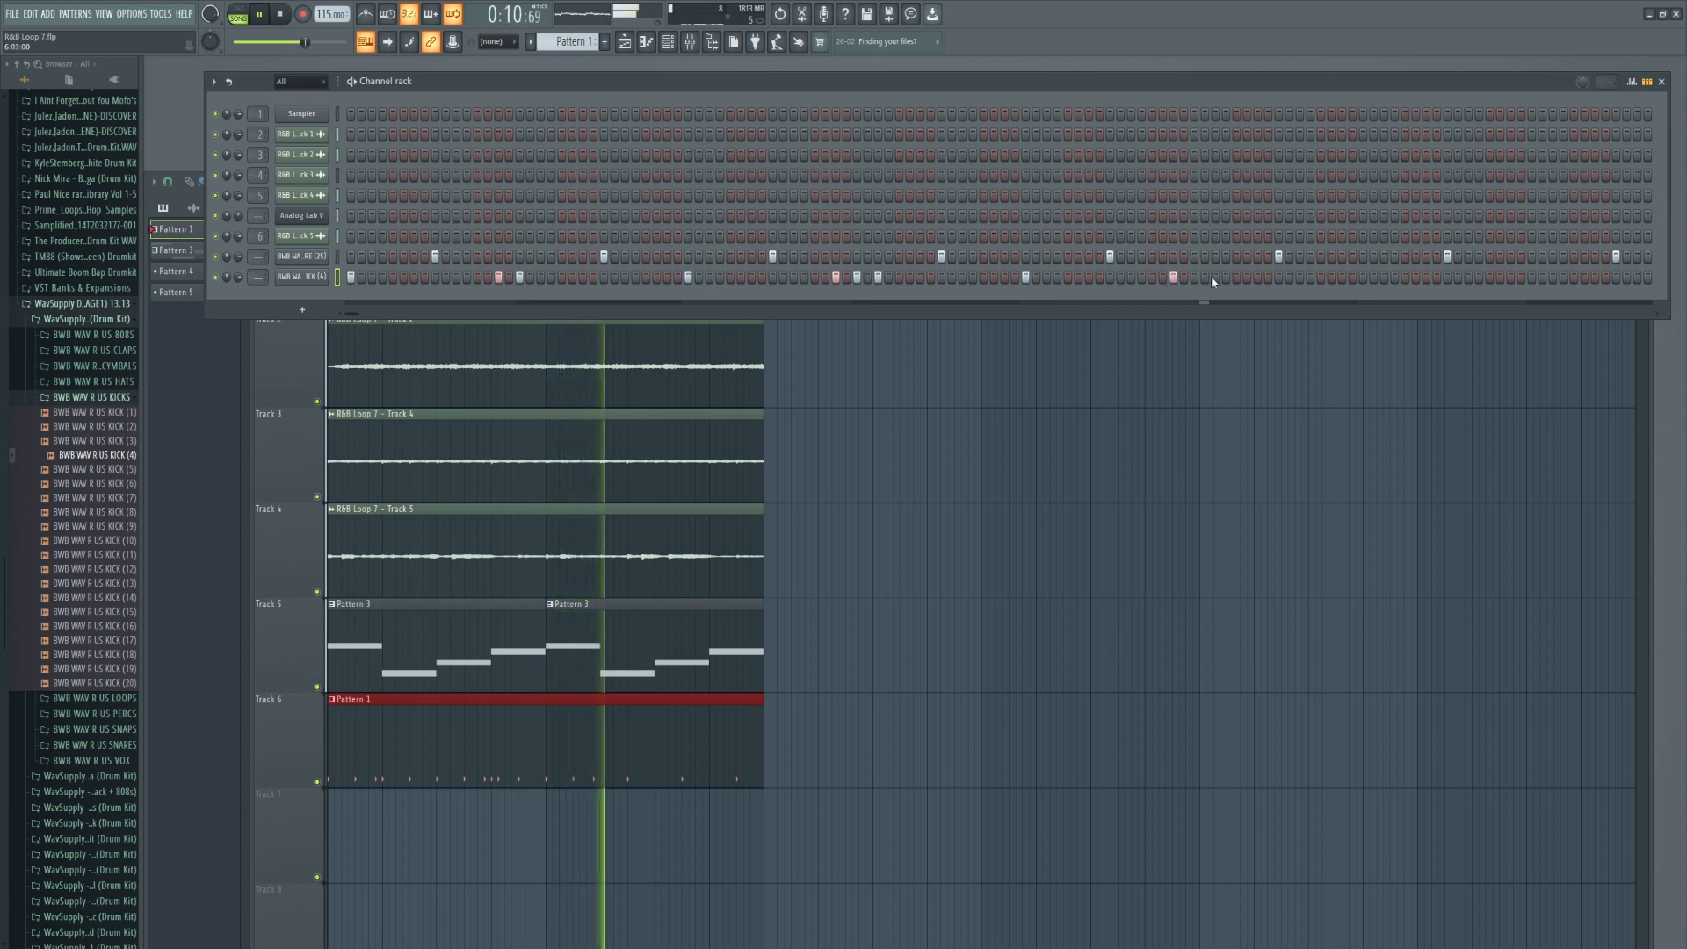
click(1363, 277)
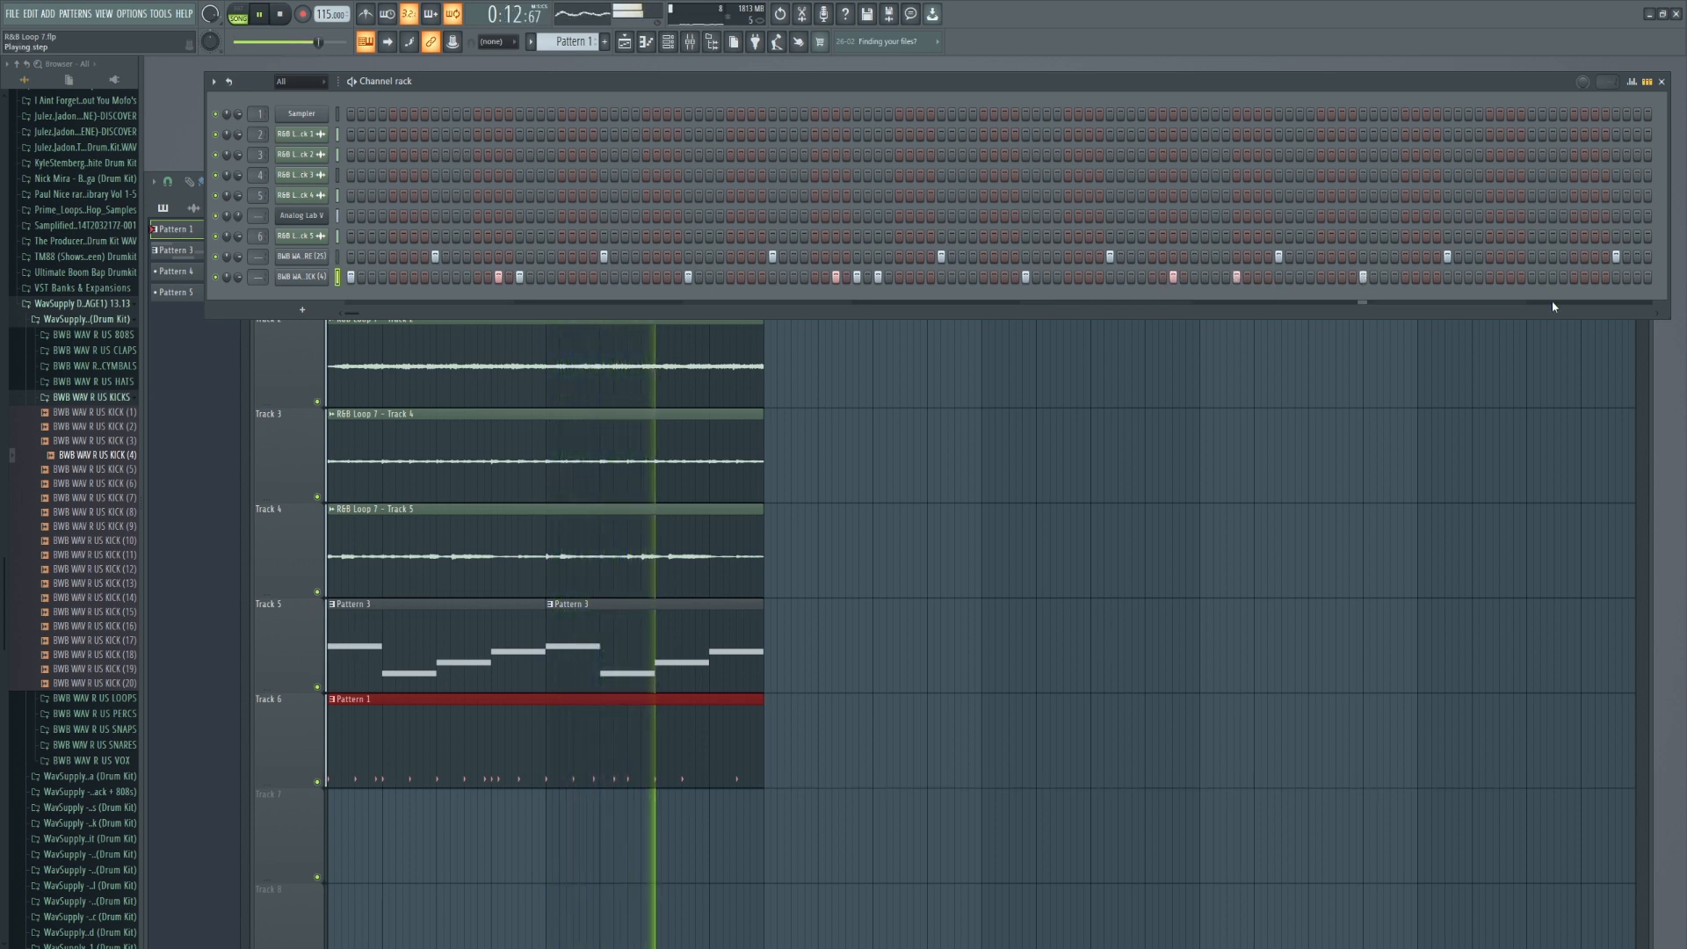
click(1511, 277)
click(1521, 277)
click(1531, 277)
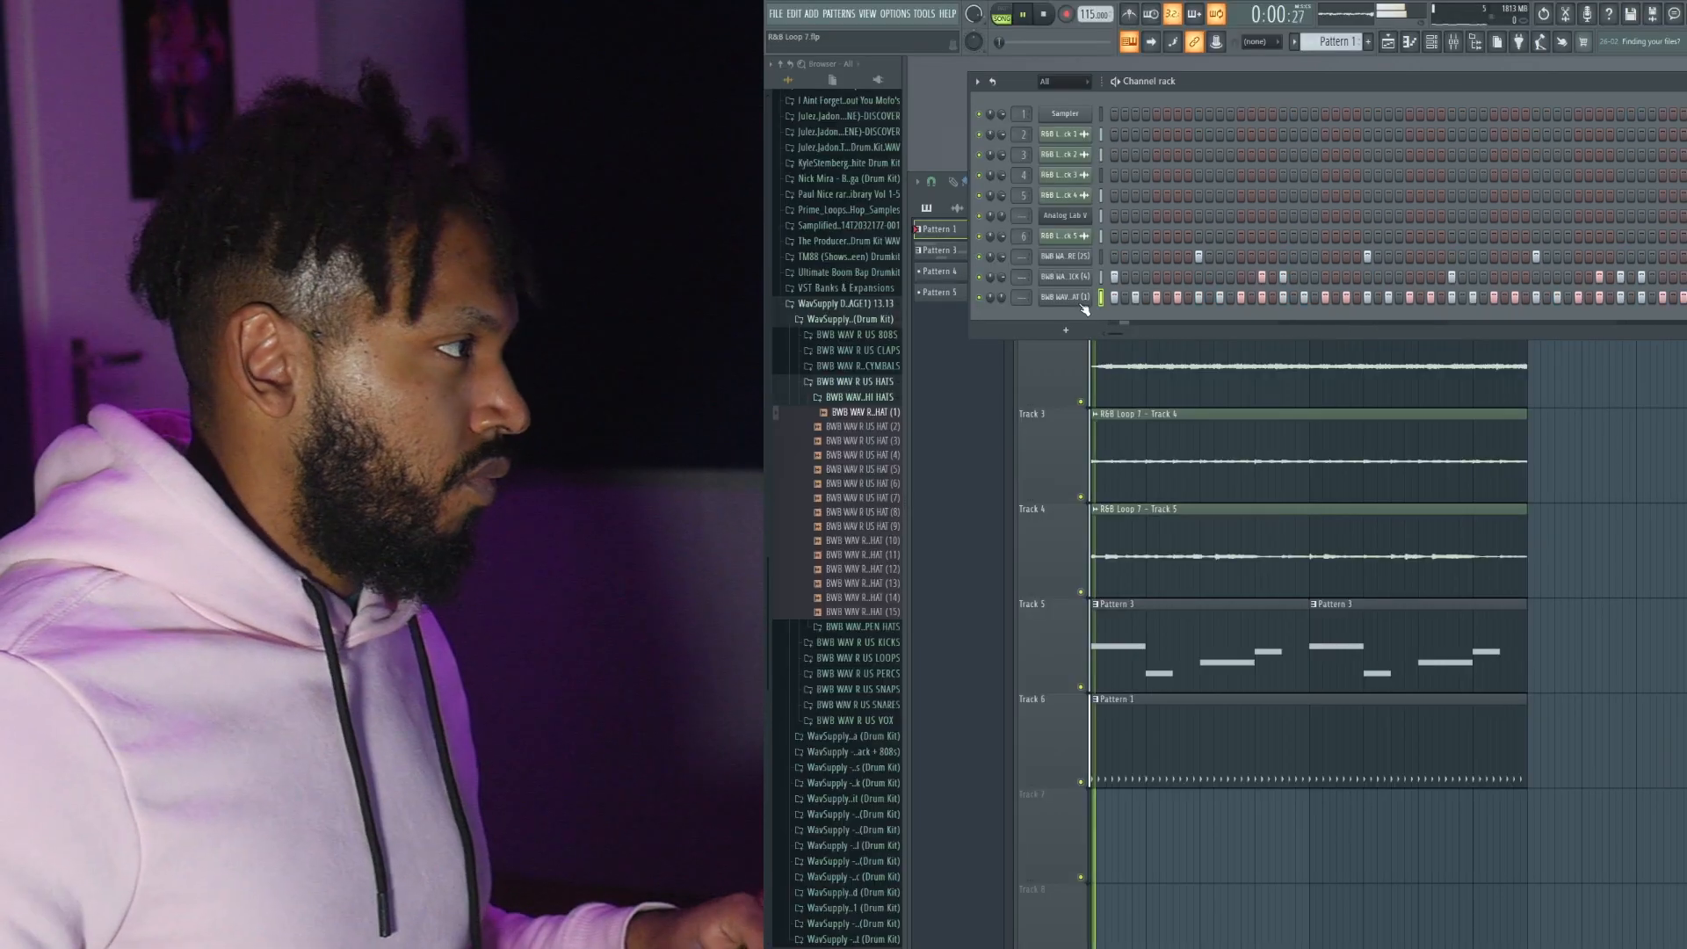
Open the piano roll of the BWB WAV R US HAT (1) channel.
right_click(1089, 297)
click(1243, 298)
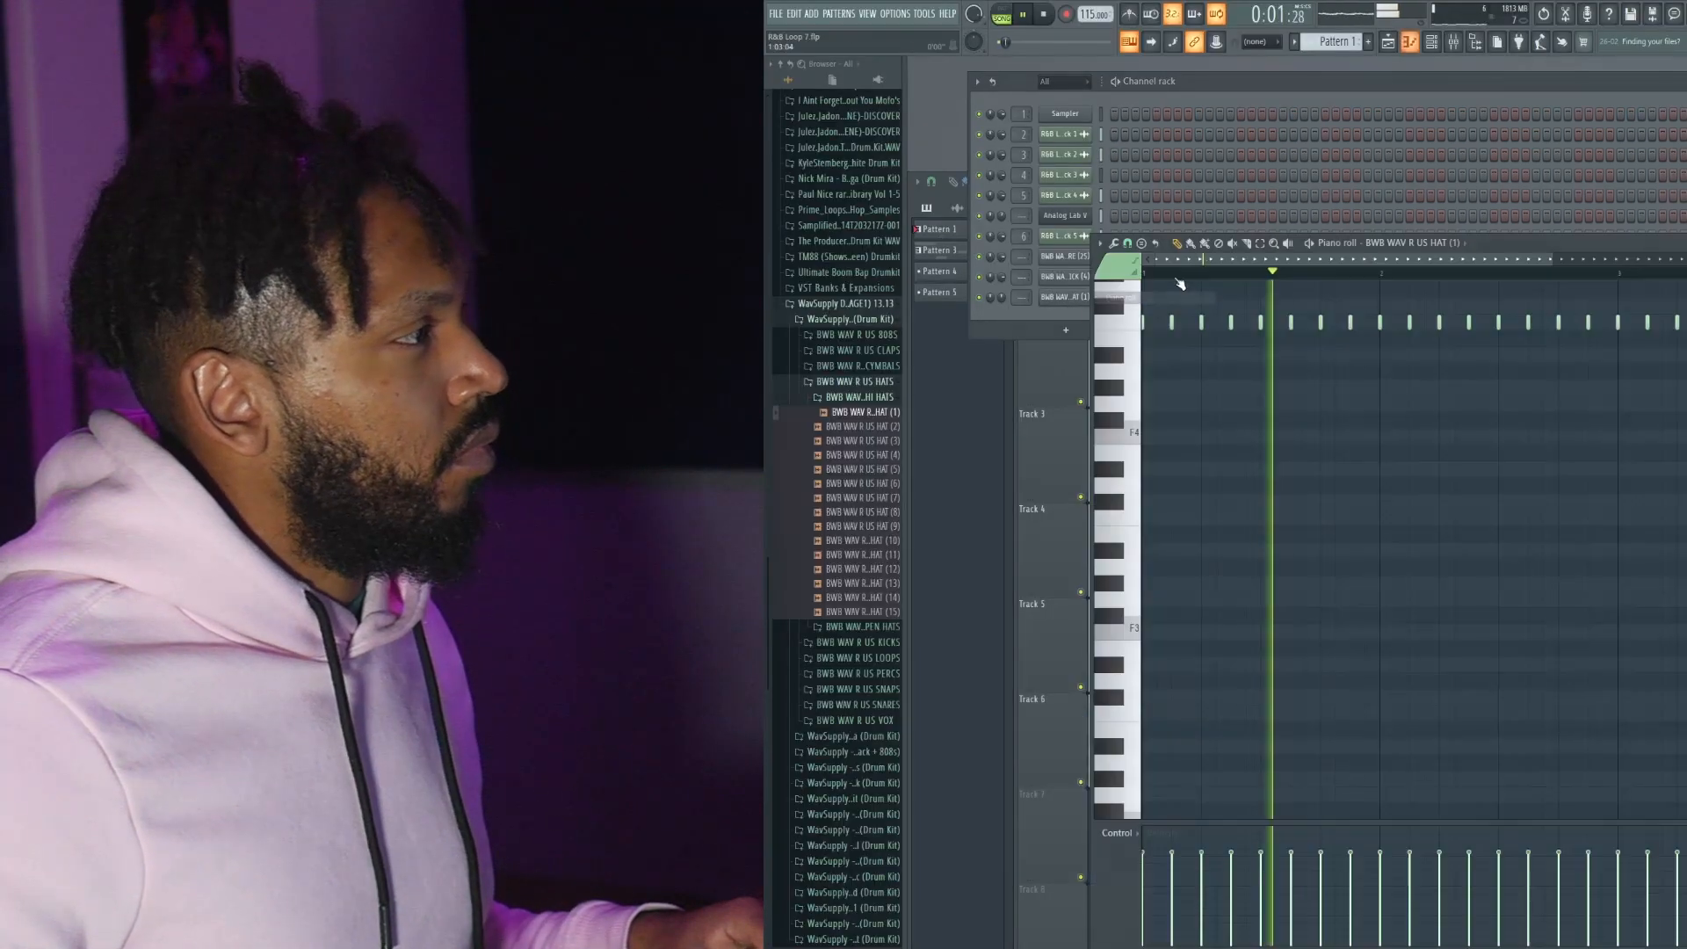
Lengthen all hi-hat notes until they join end to end, and chop the seventh eighth note of bar 2 in half.
key(ctrl+a)
key(ctrl+l)
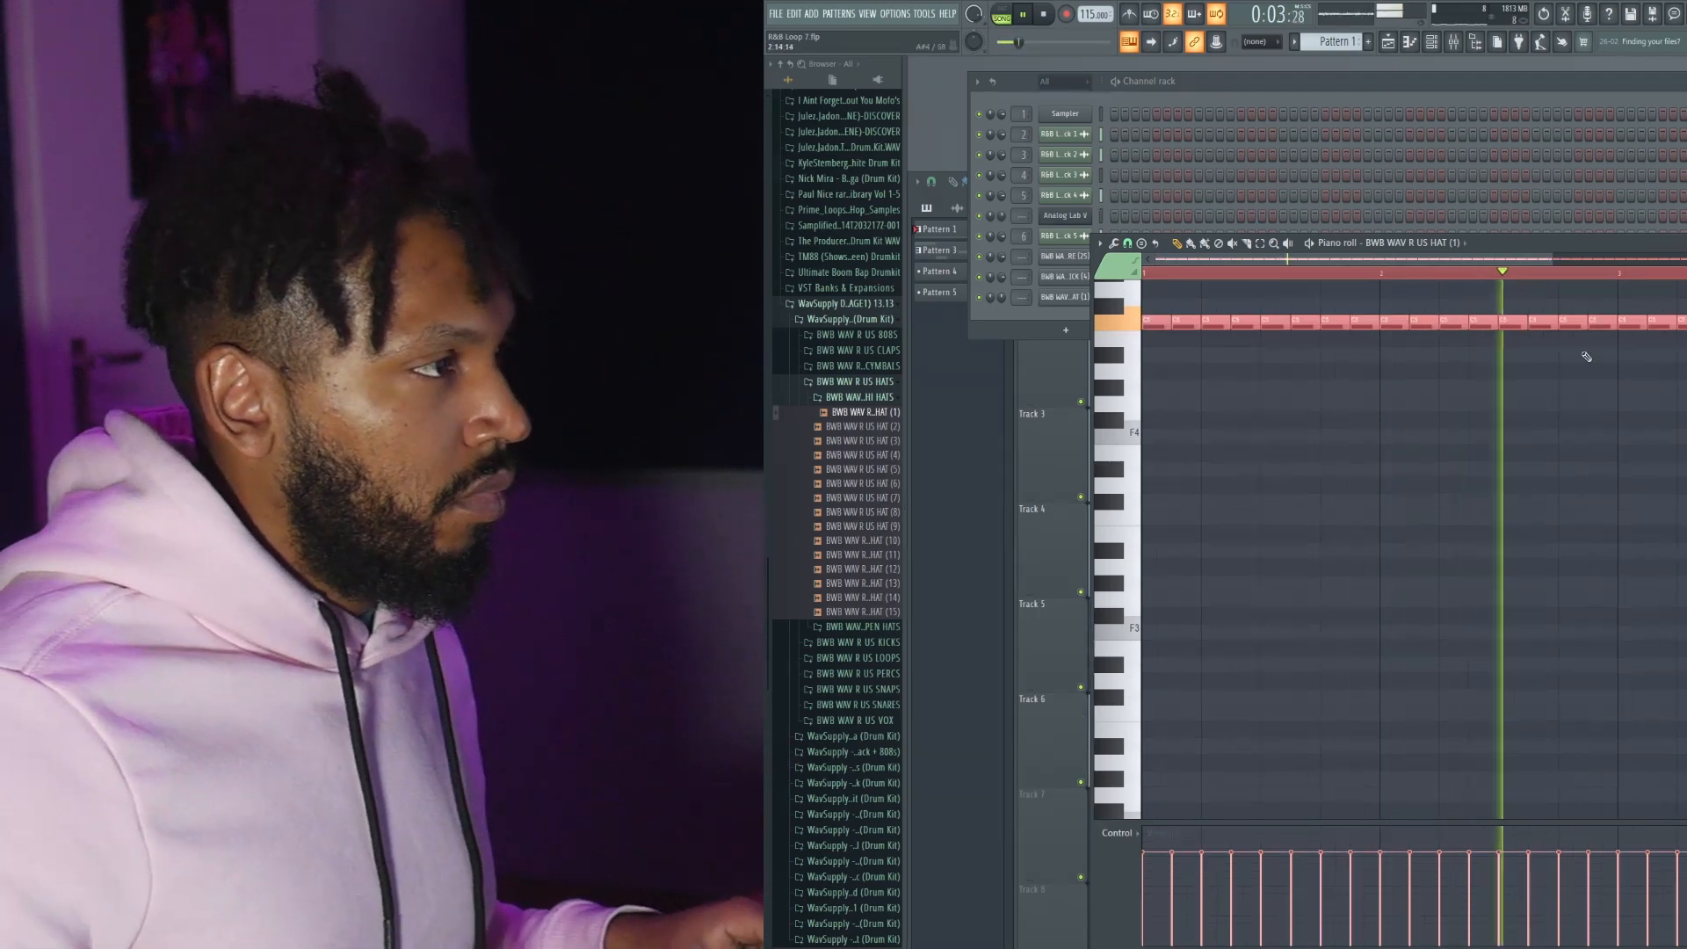
key(ctrl+d)
key(ctrl+u)
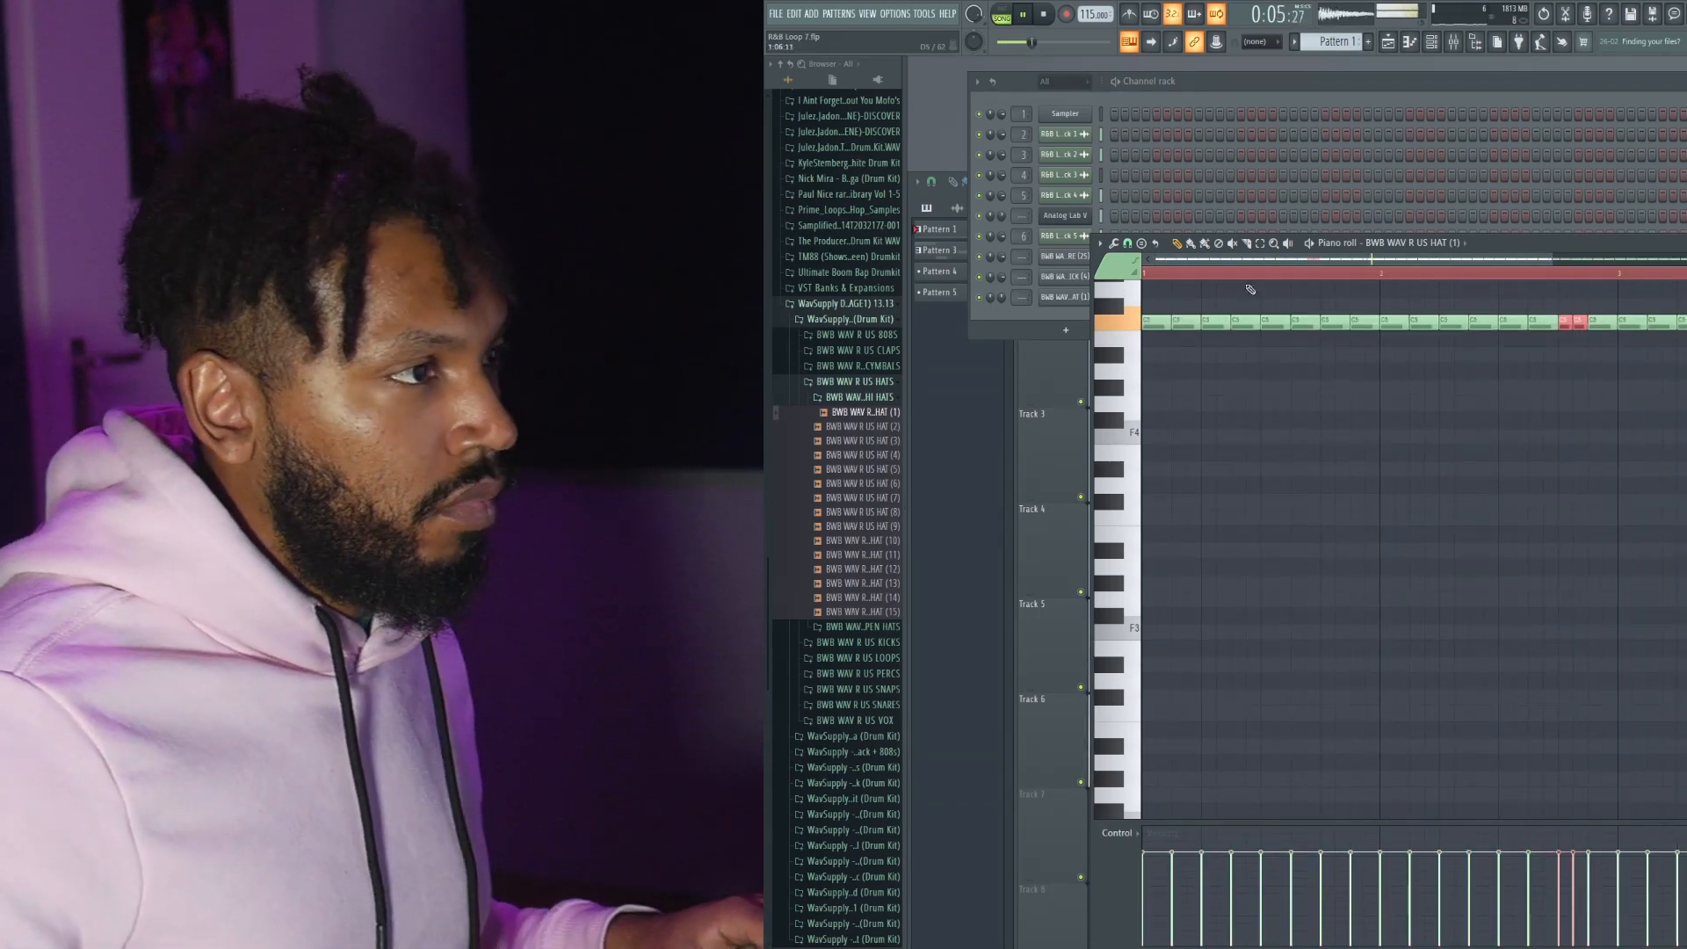
Change the snap division, undo the chop, and re-chop the same bar 2 hi-hat note into three equal hits.
click(1129, 245)
click(1154, 399)
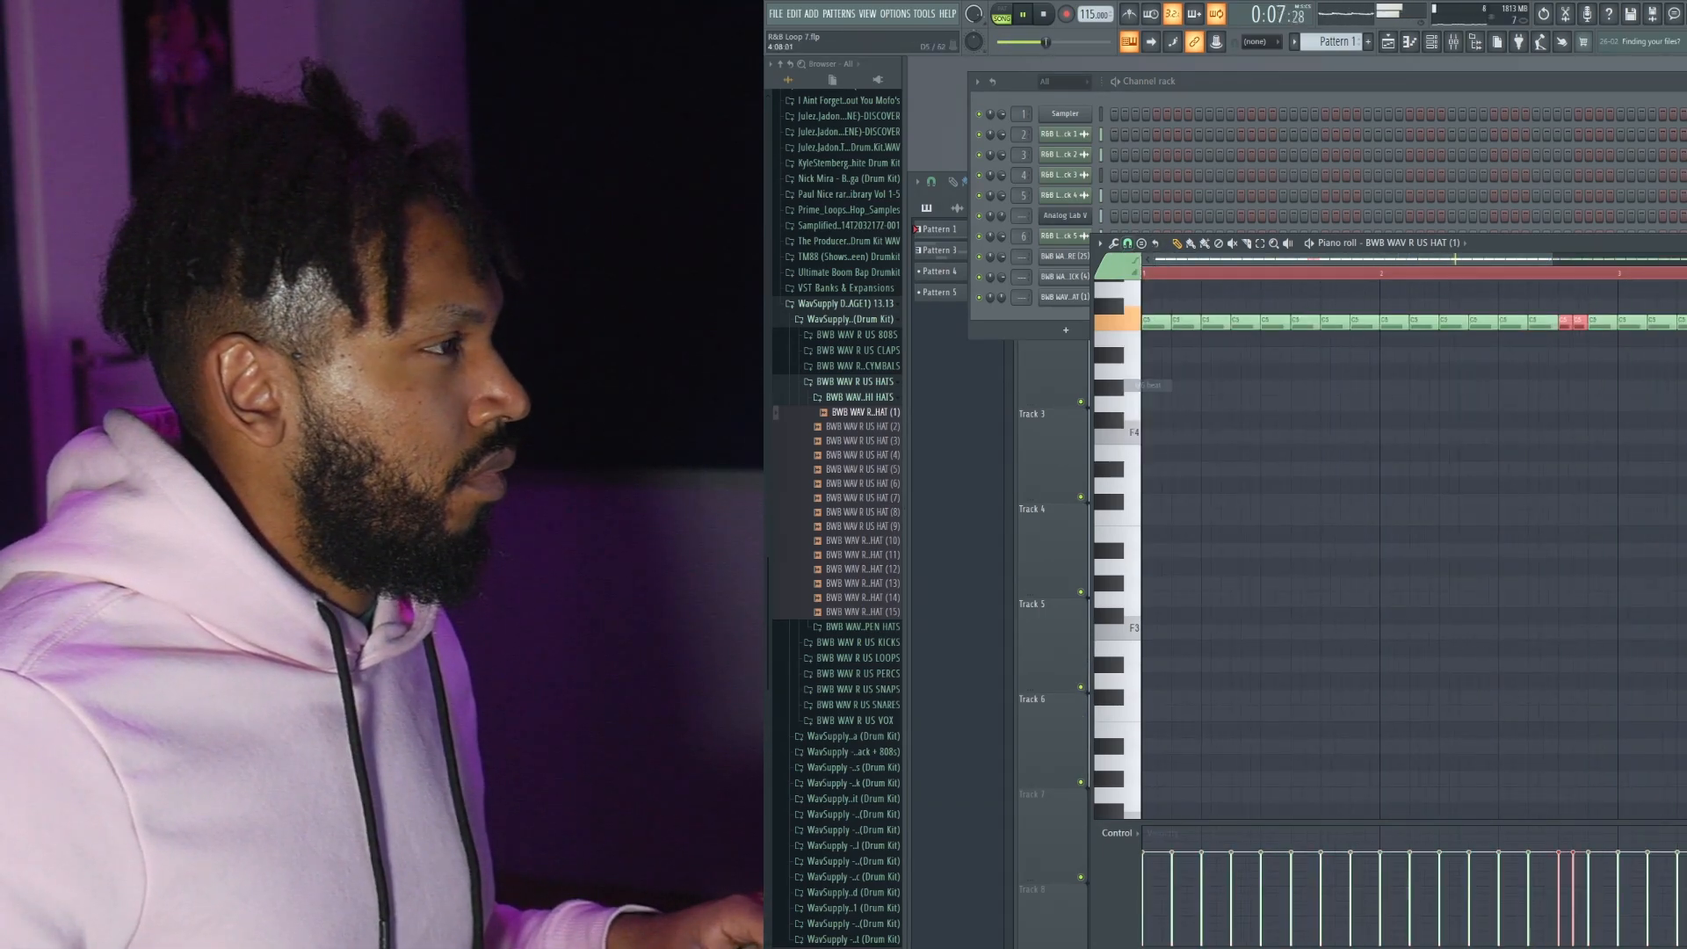
scroll(1525, 303, down, 1)
key(space)
scroll(1522, 305, up, 1)
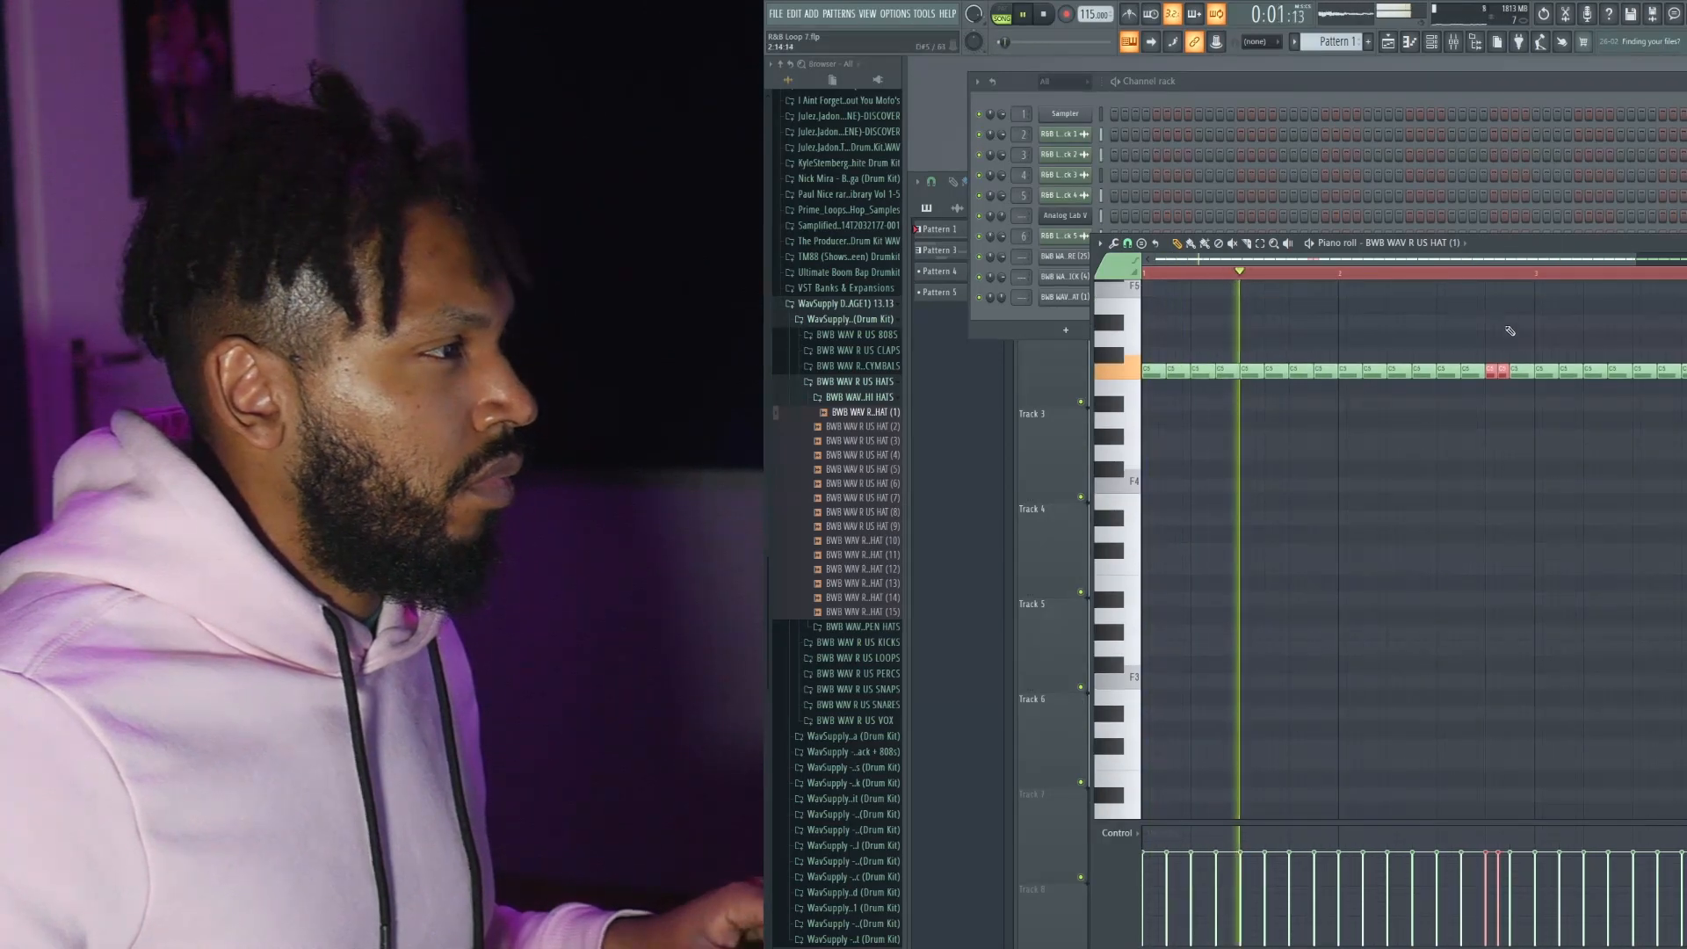
key(ctrl+z)
key(ctrl+u)
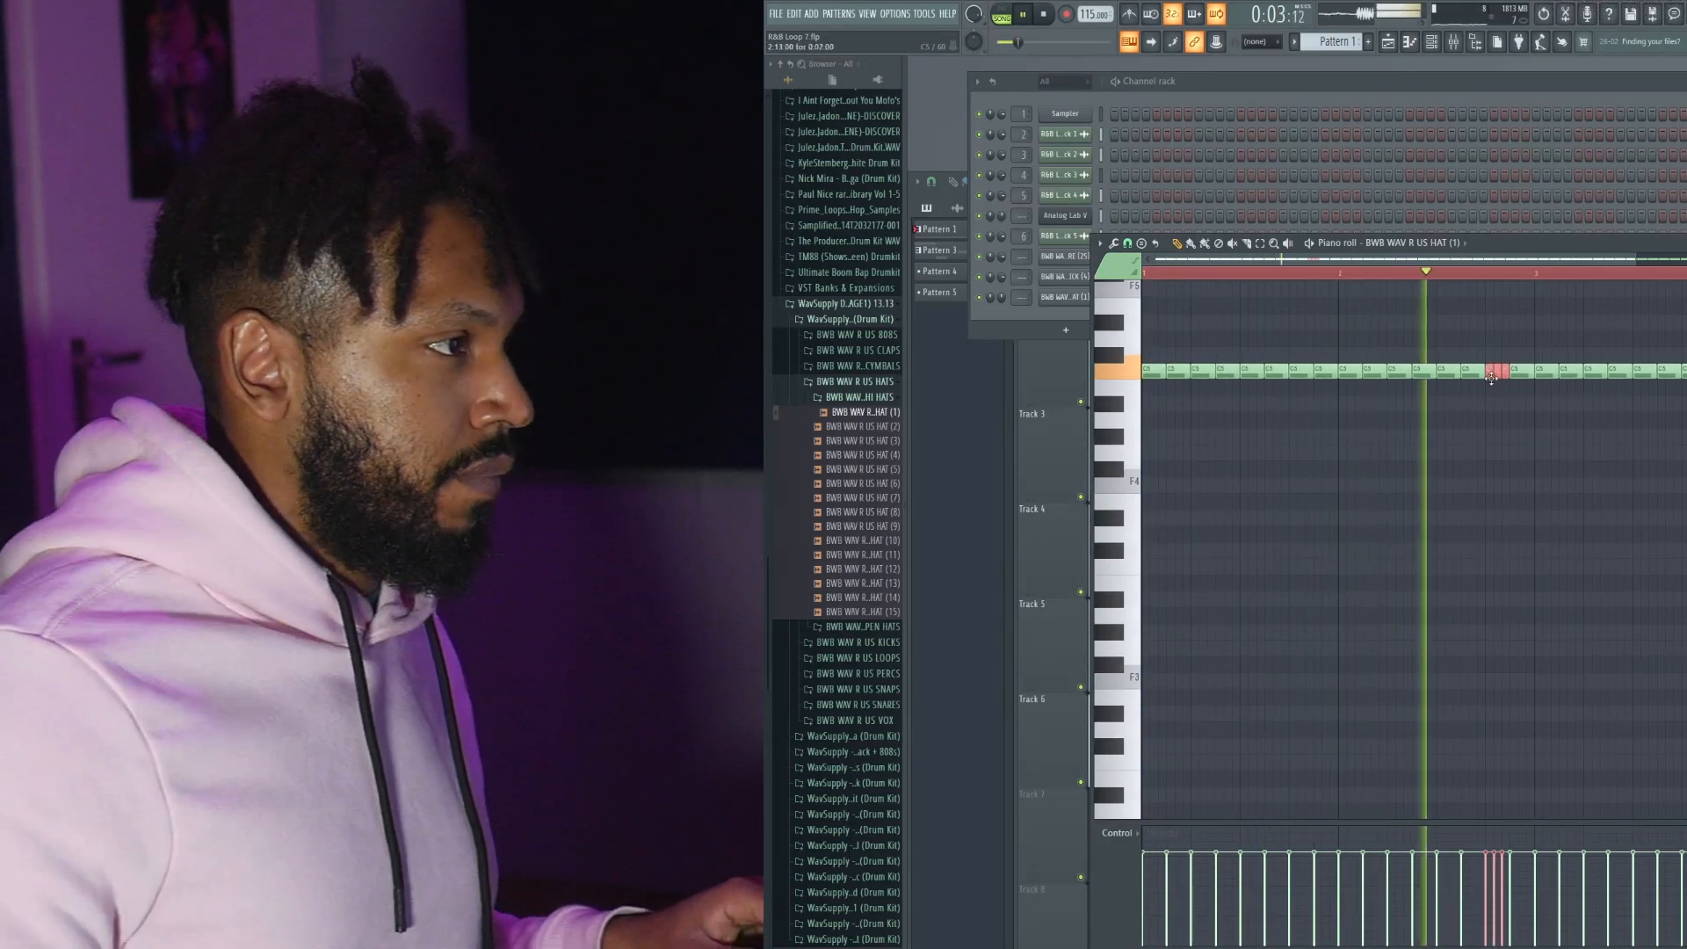
Restore the deleted hi-hat note after the bar 2 roll, and select the seventh eighth note of bar 3 and another one further on.
right_click(1516, 373)
key(ctrl+z)
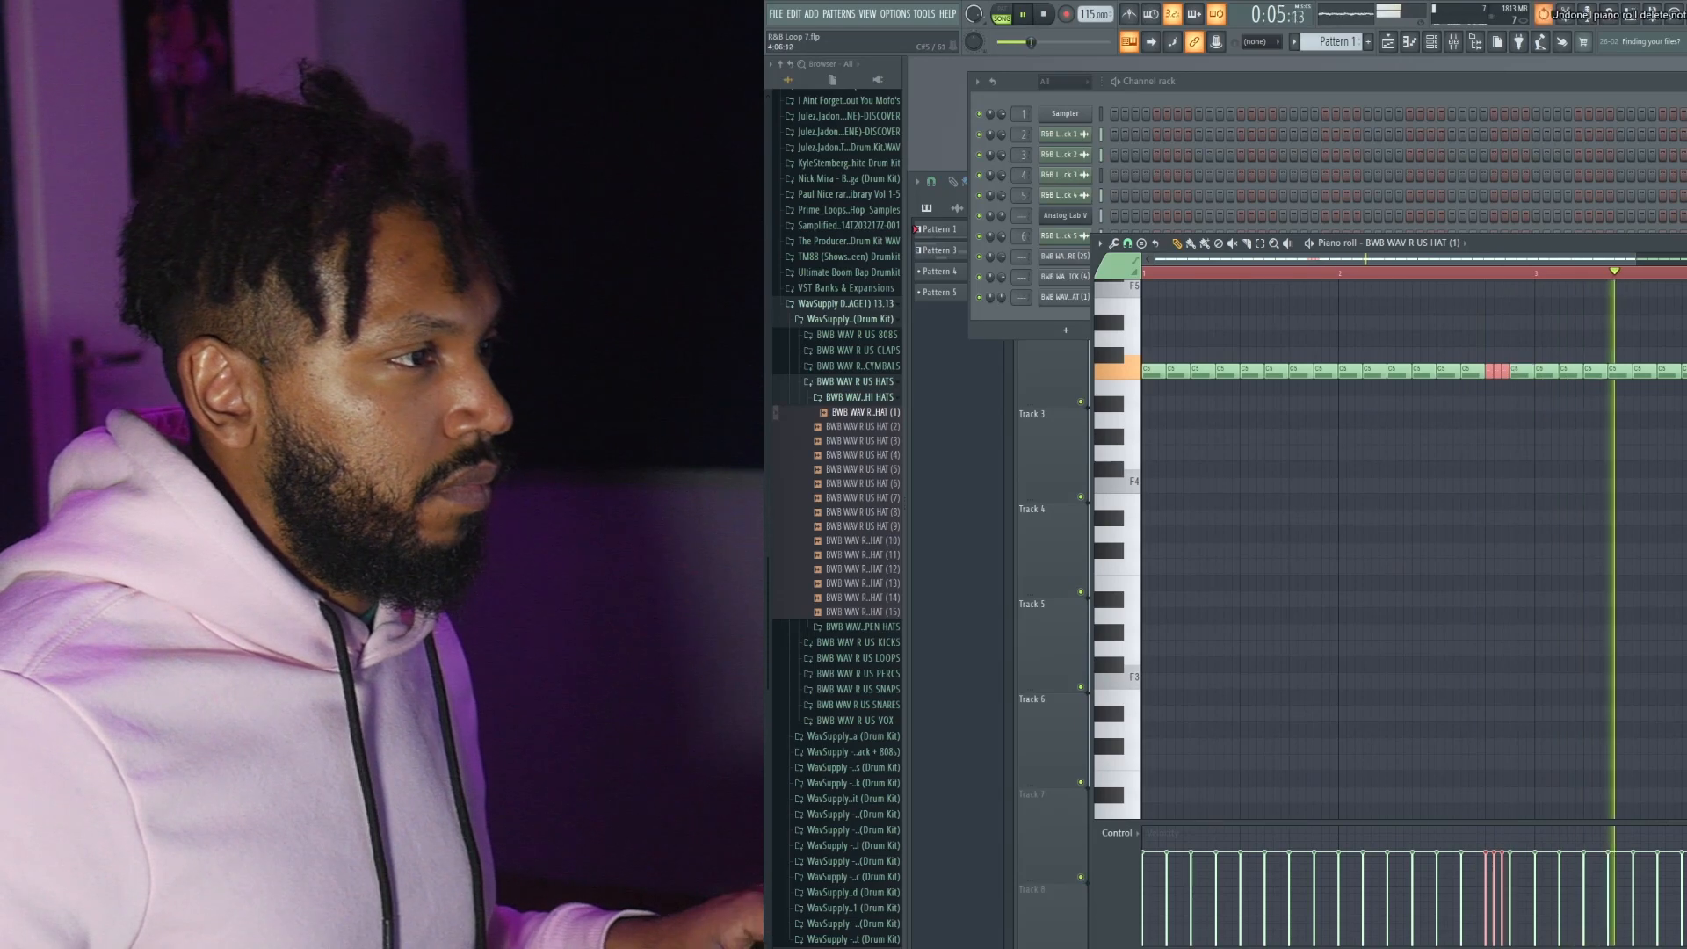
ctrl+click(1686, 371)
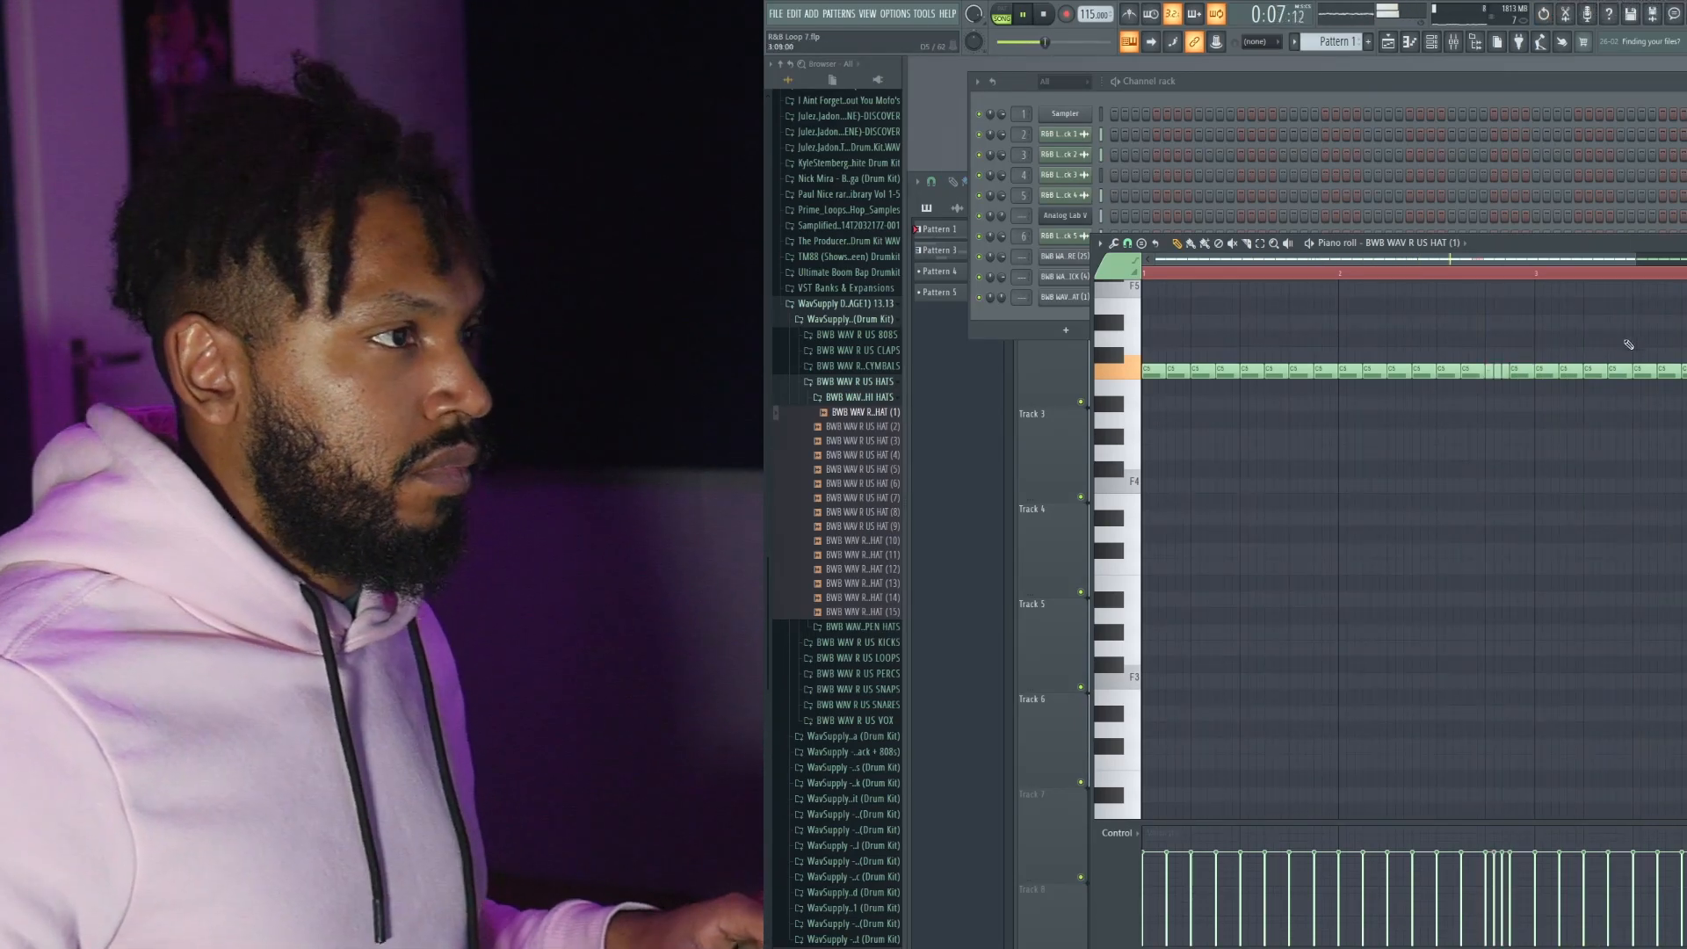
drag(1621, 261, 1686, 261)
ctrl+click(1686, 371)
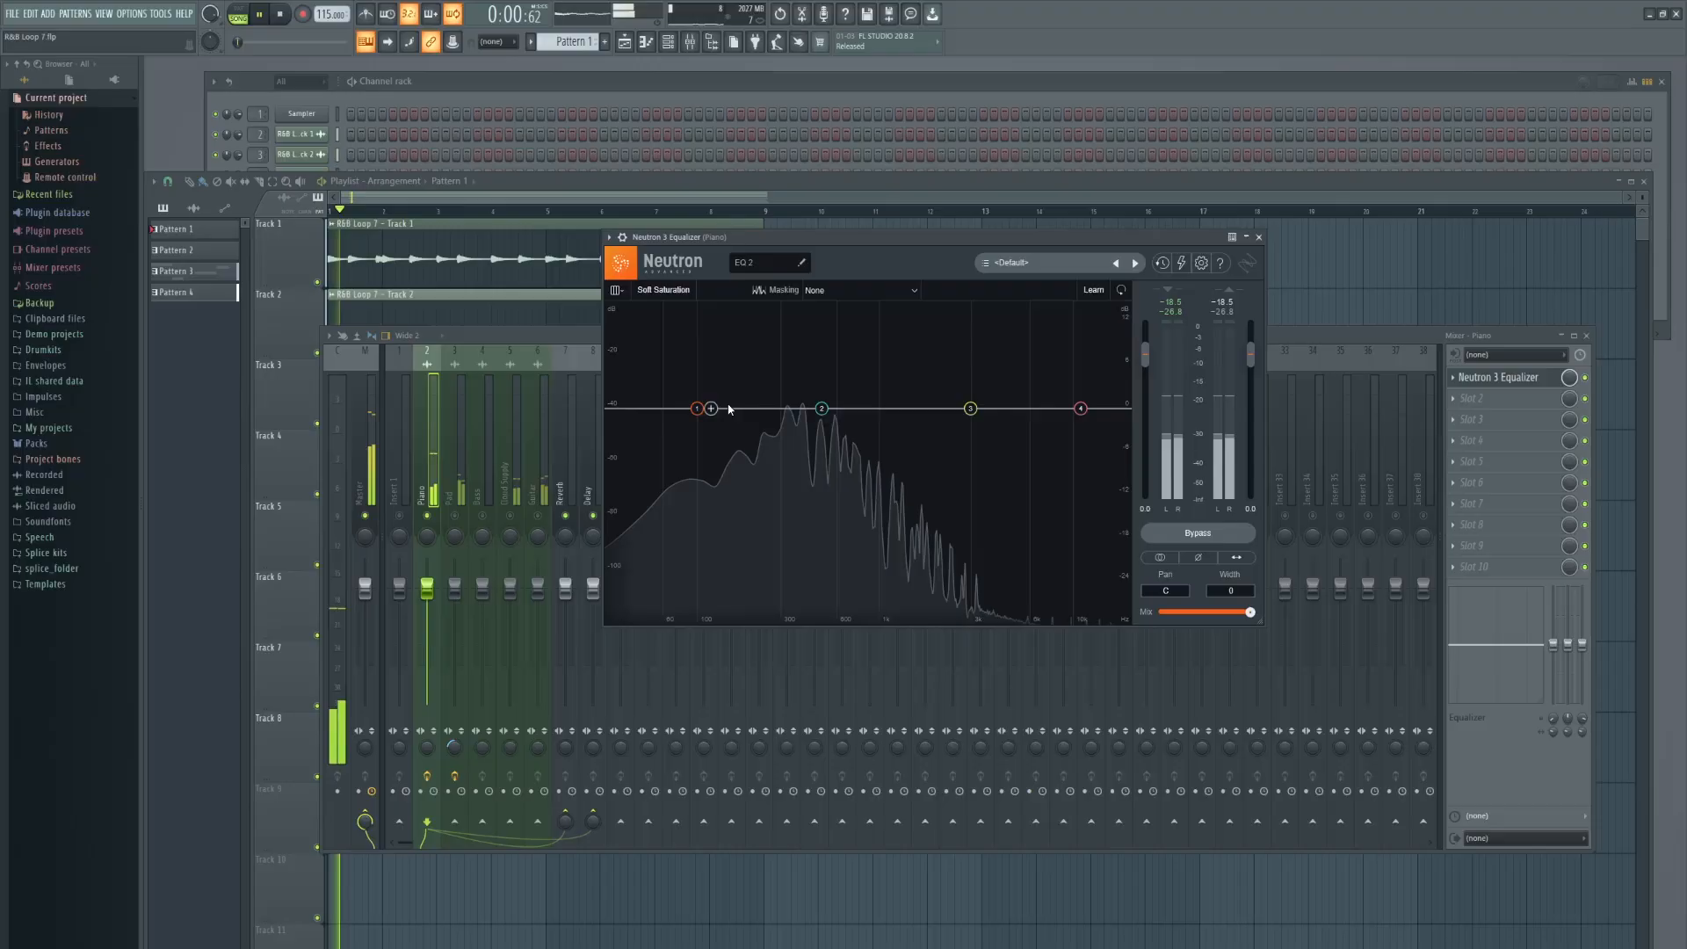
Cut 4.7 dB at 314 Hz and add a 48 dB/oct flat high-pass at 113 Hz in the Piano EQ, and set its stereo separation to 22% separated.
drag(822, 409, 796, 410)
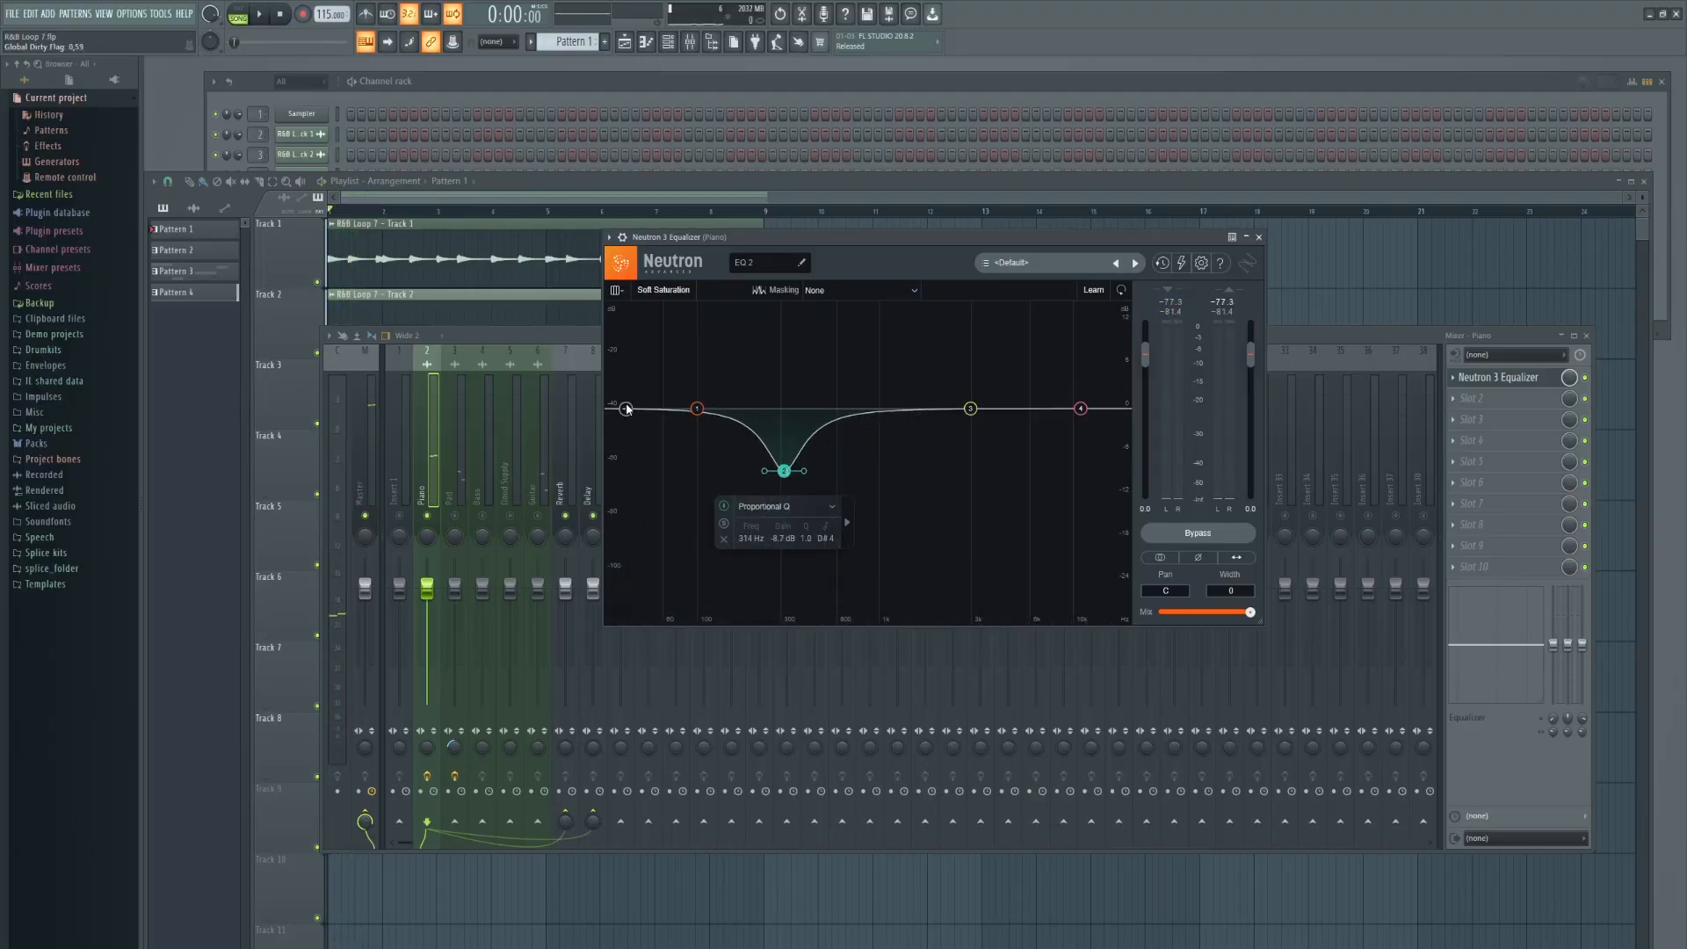
key(space)
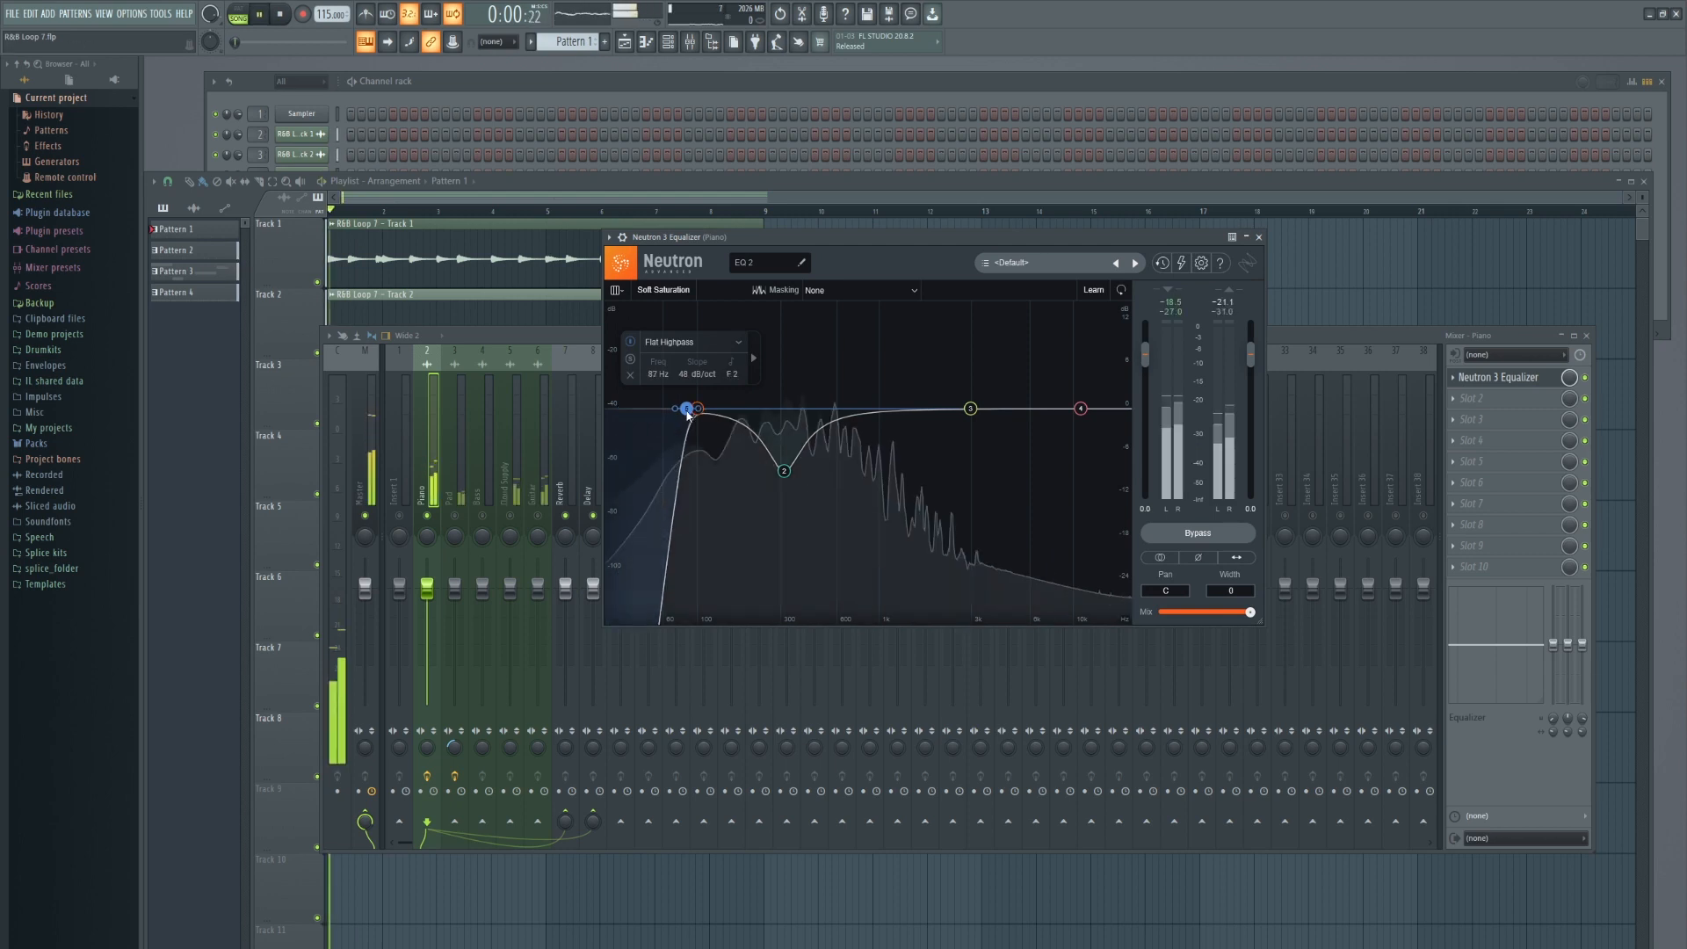
drag(684, 409, 705, 409)
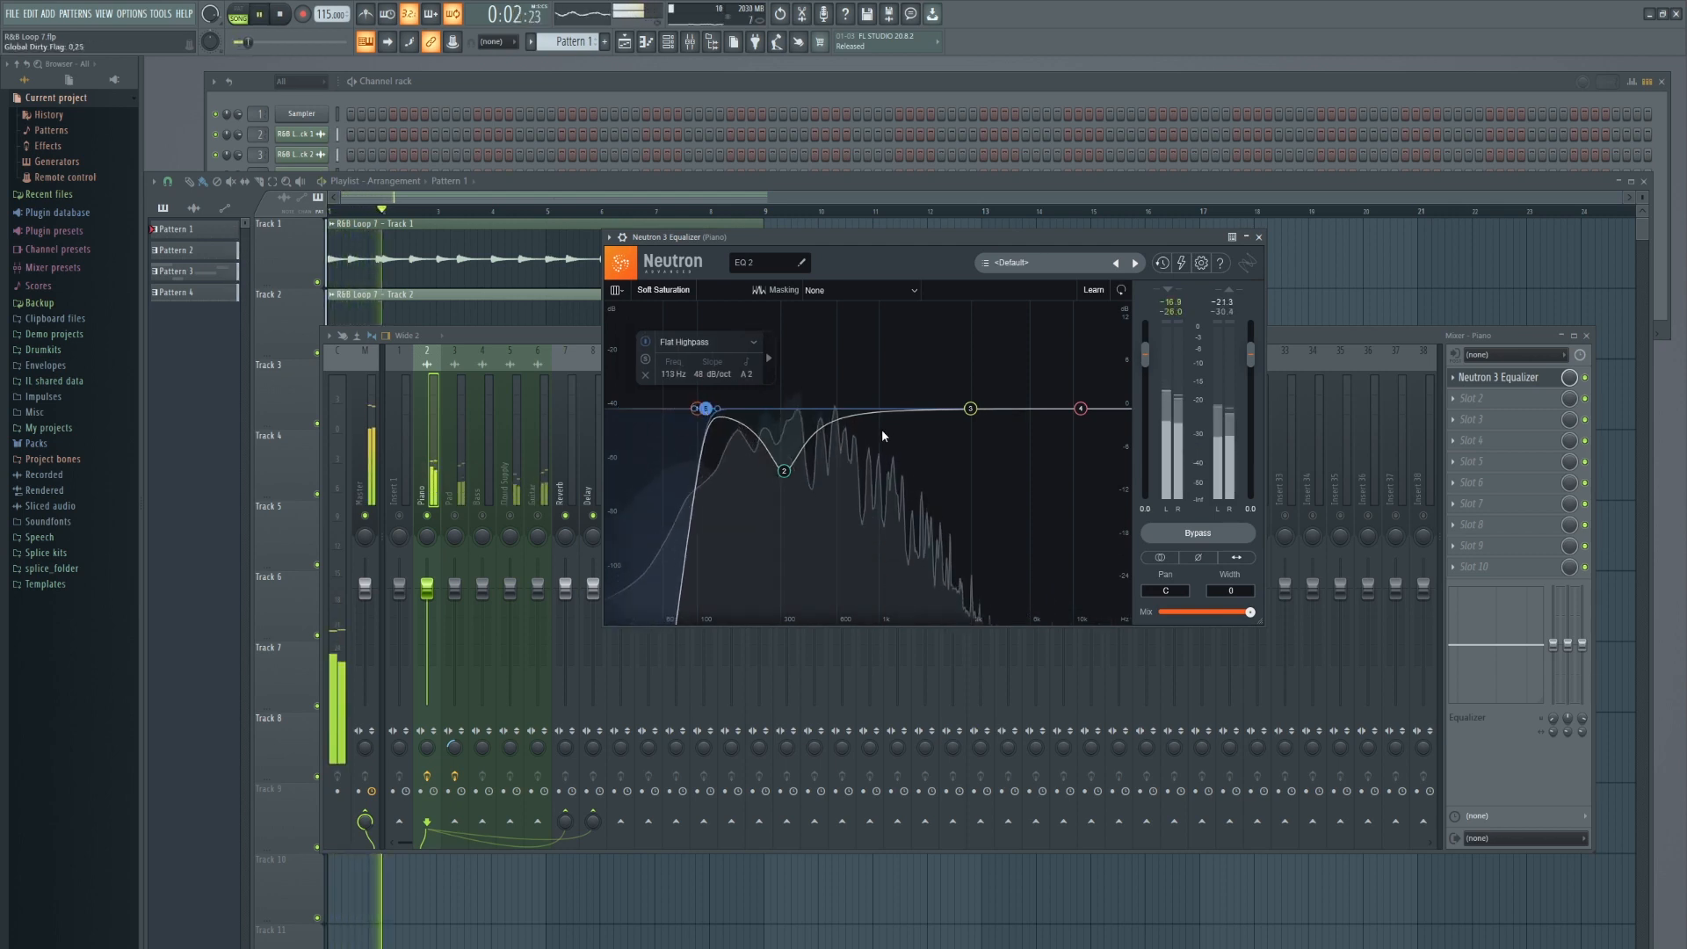
click(421, 763)
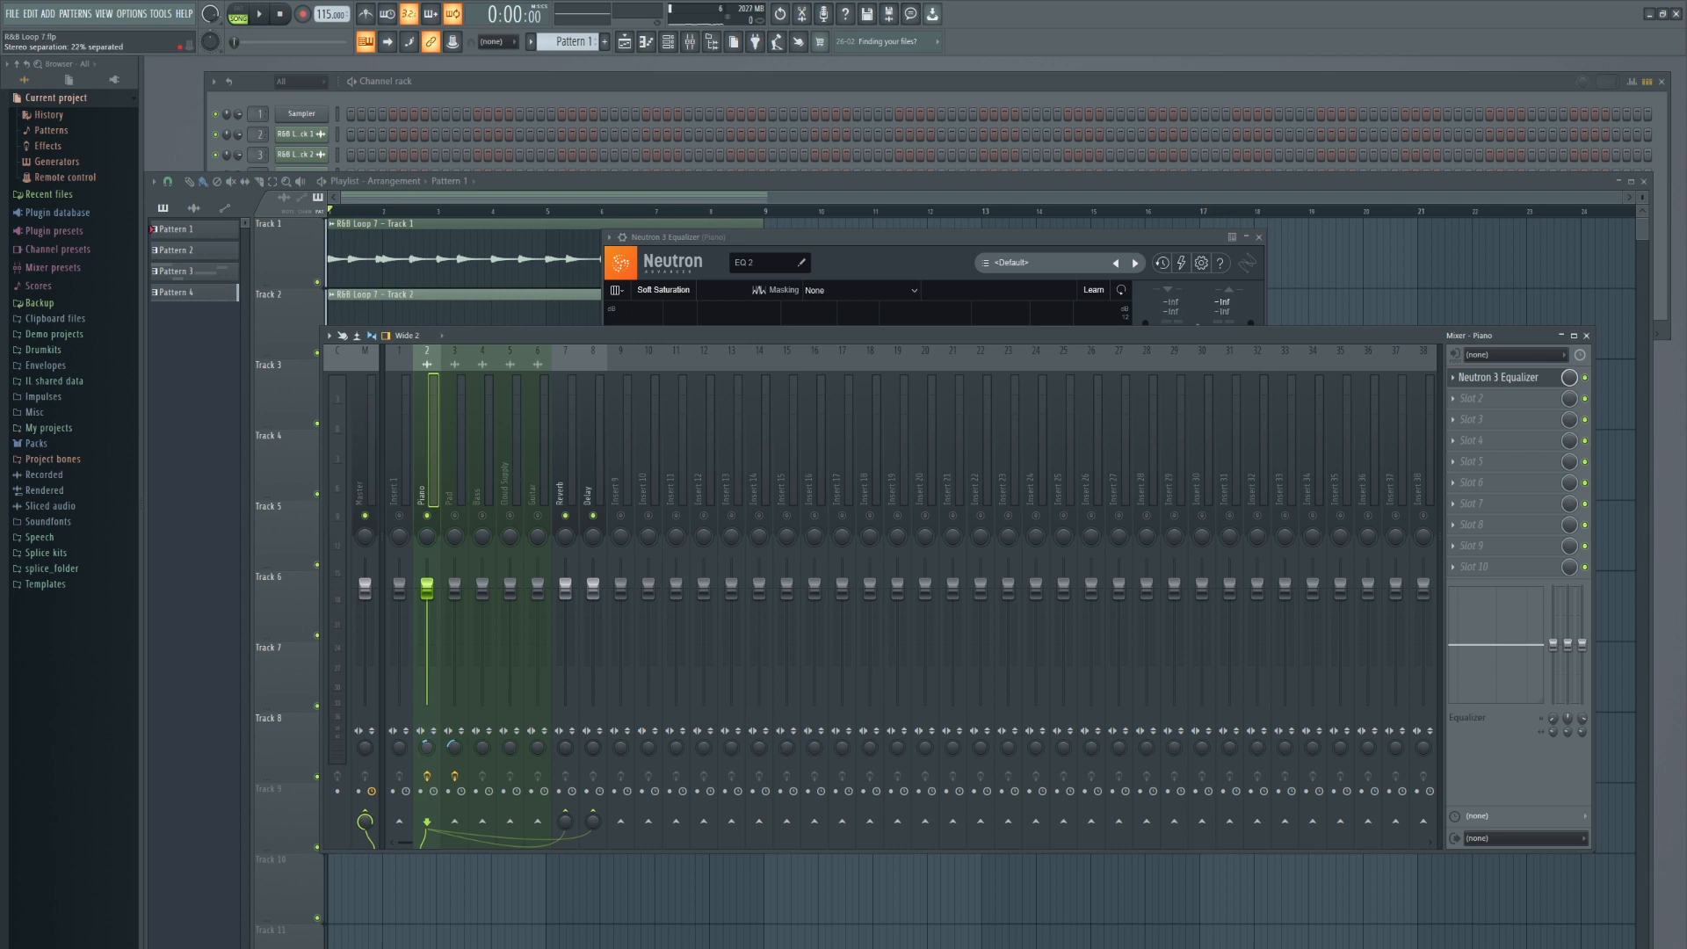
Load the Raum reverb into the first effect slot of the Reverb mixer track.
click(572, 466)
click(1495, 376)
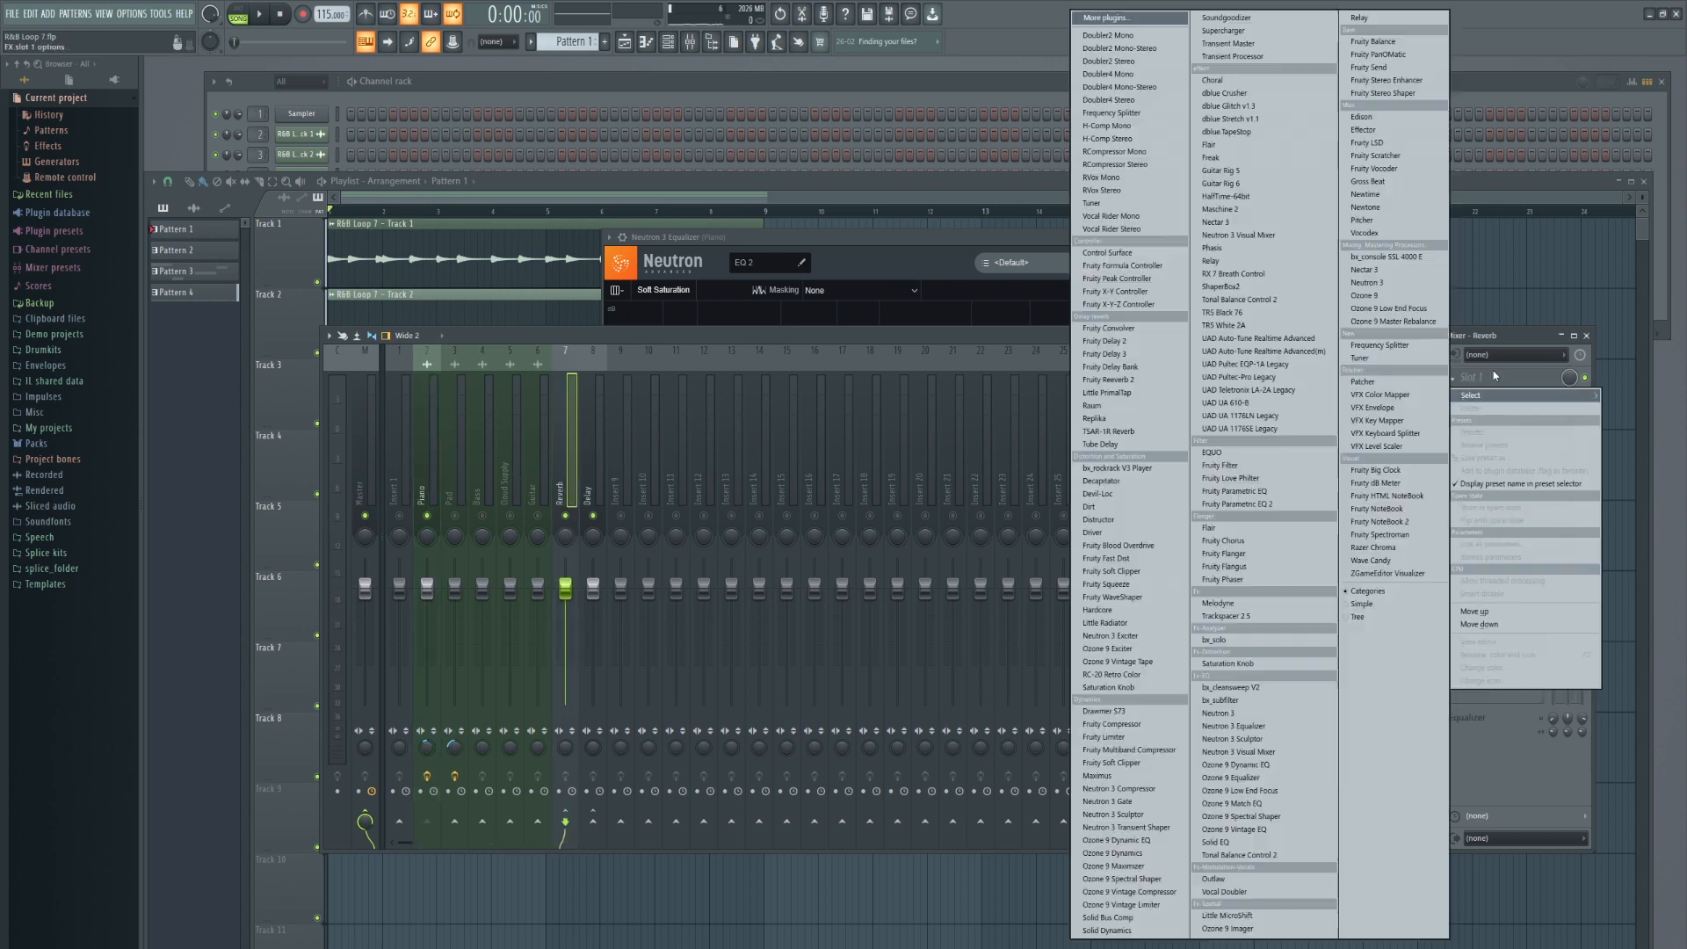
click(1125, 407)
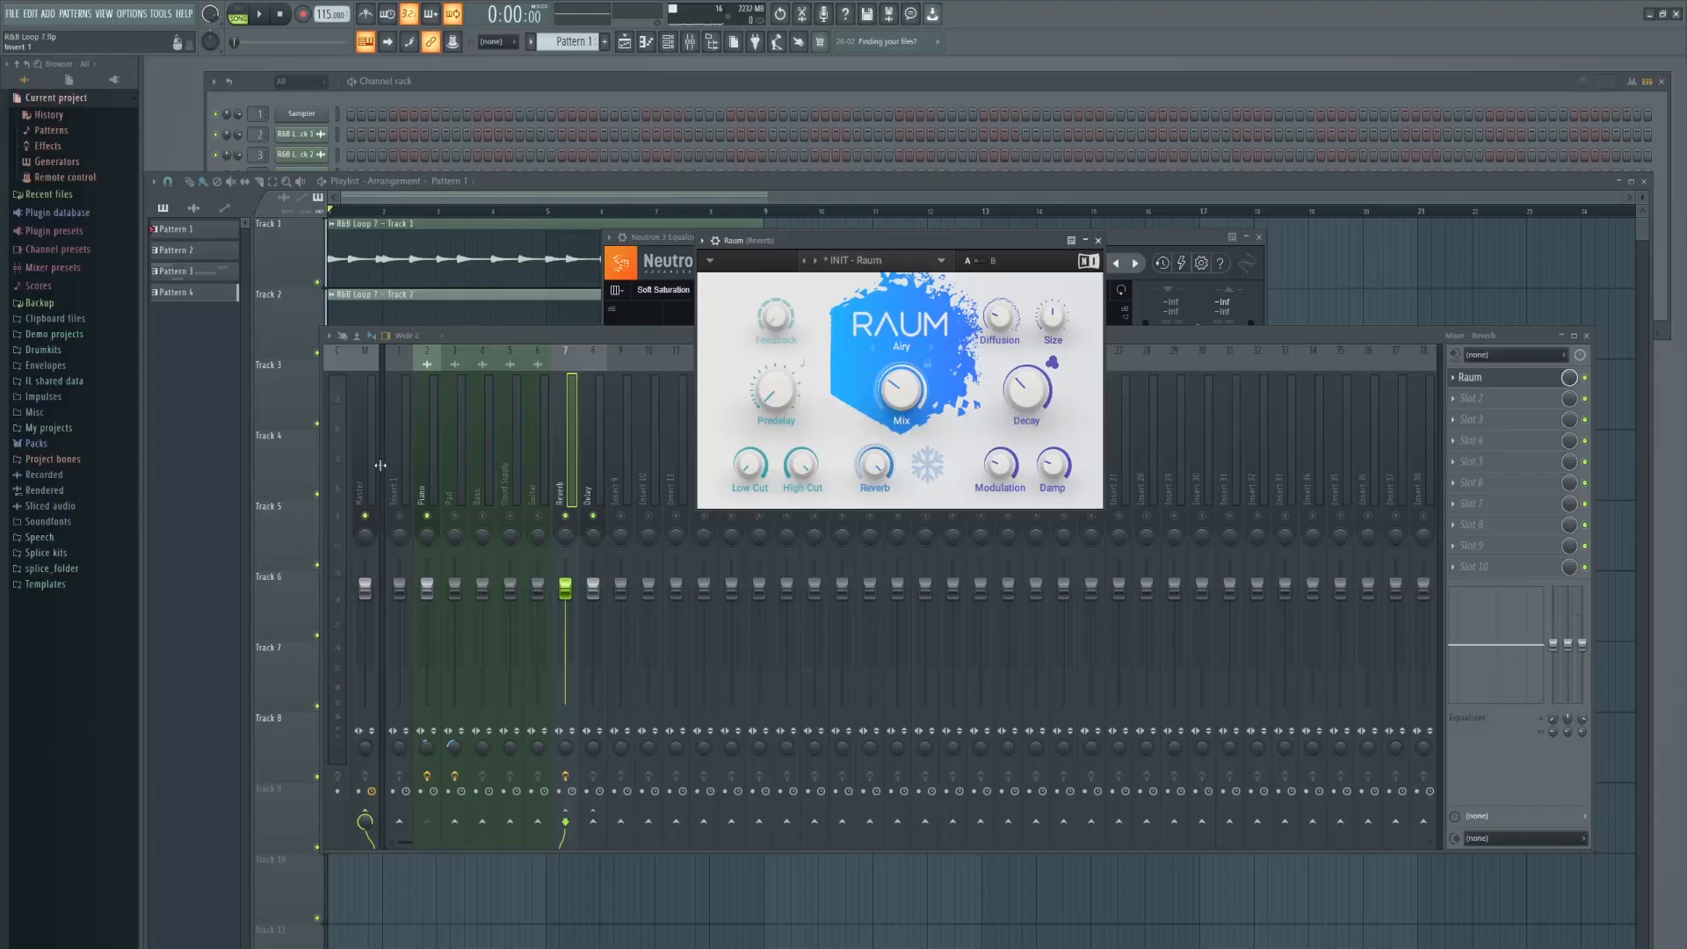
Set the Piano track's send to the Reverb track to about 6% and play the mix to hear it.
click(422, 475)
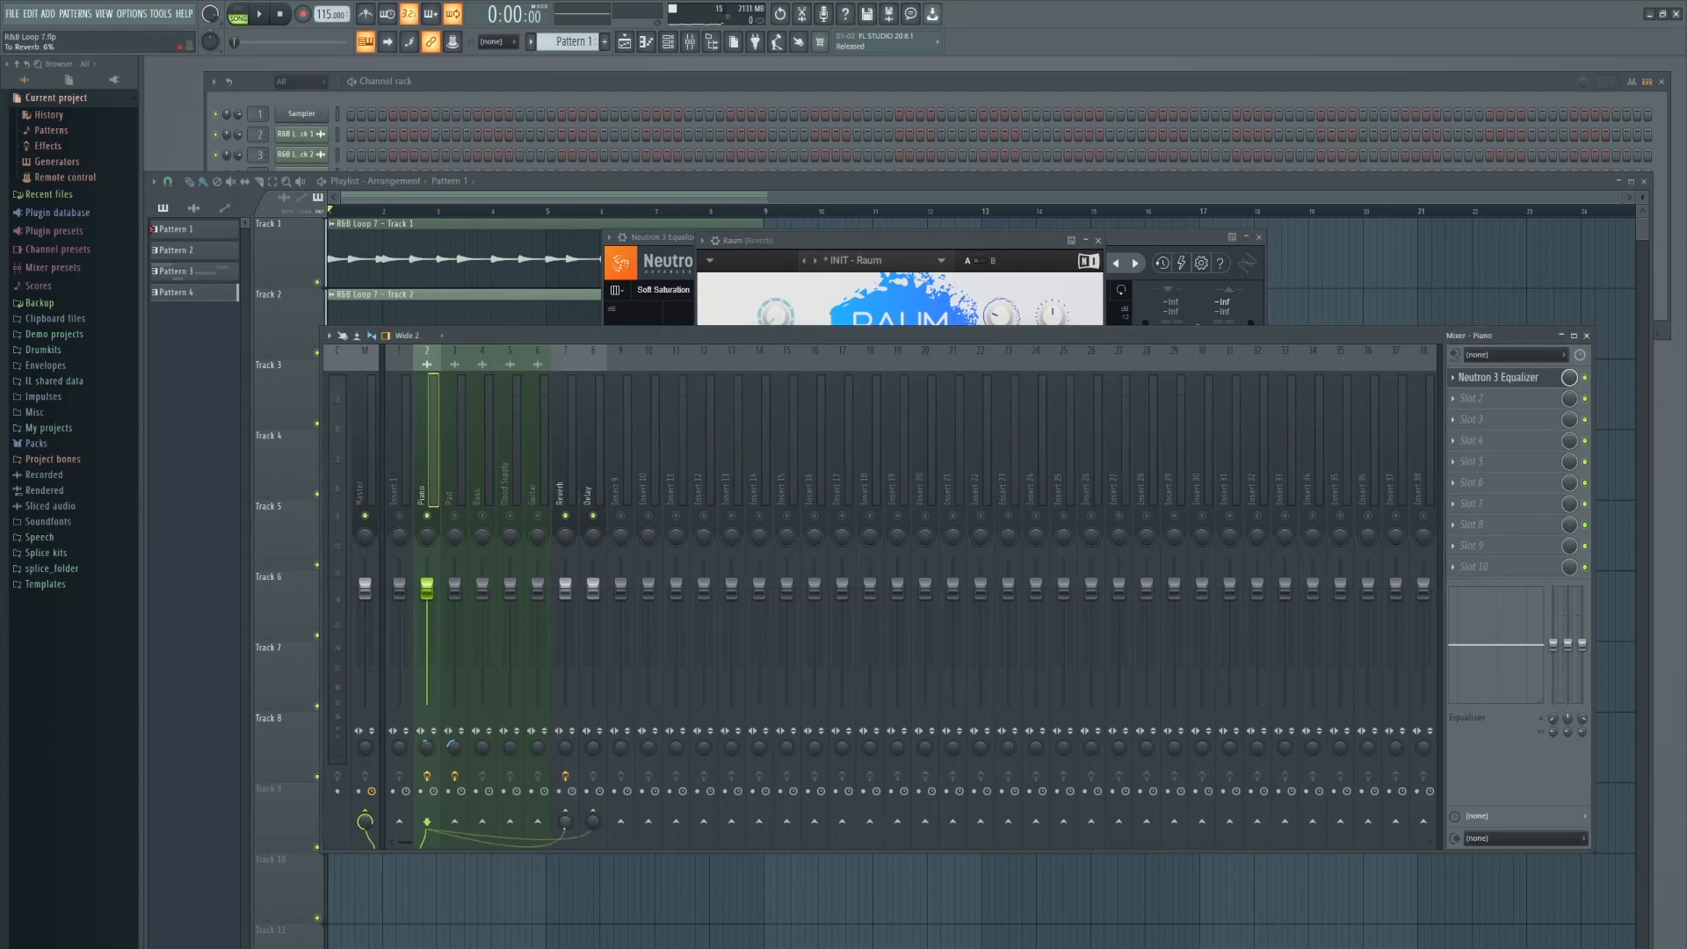
key(space)
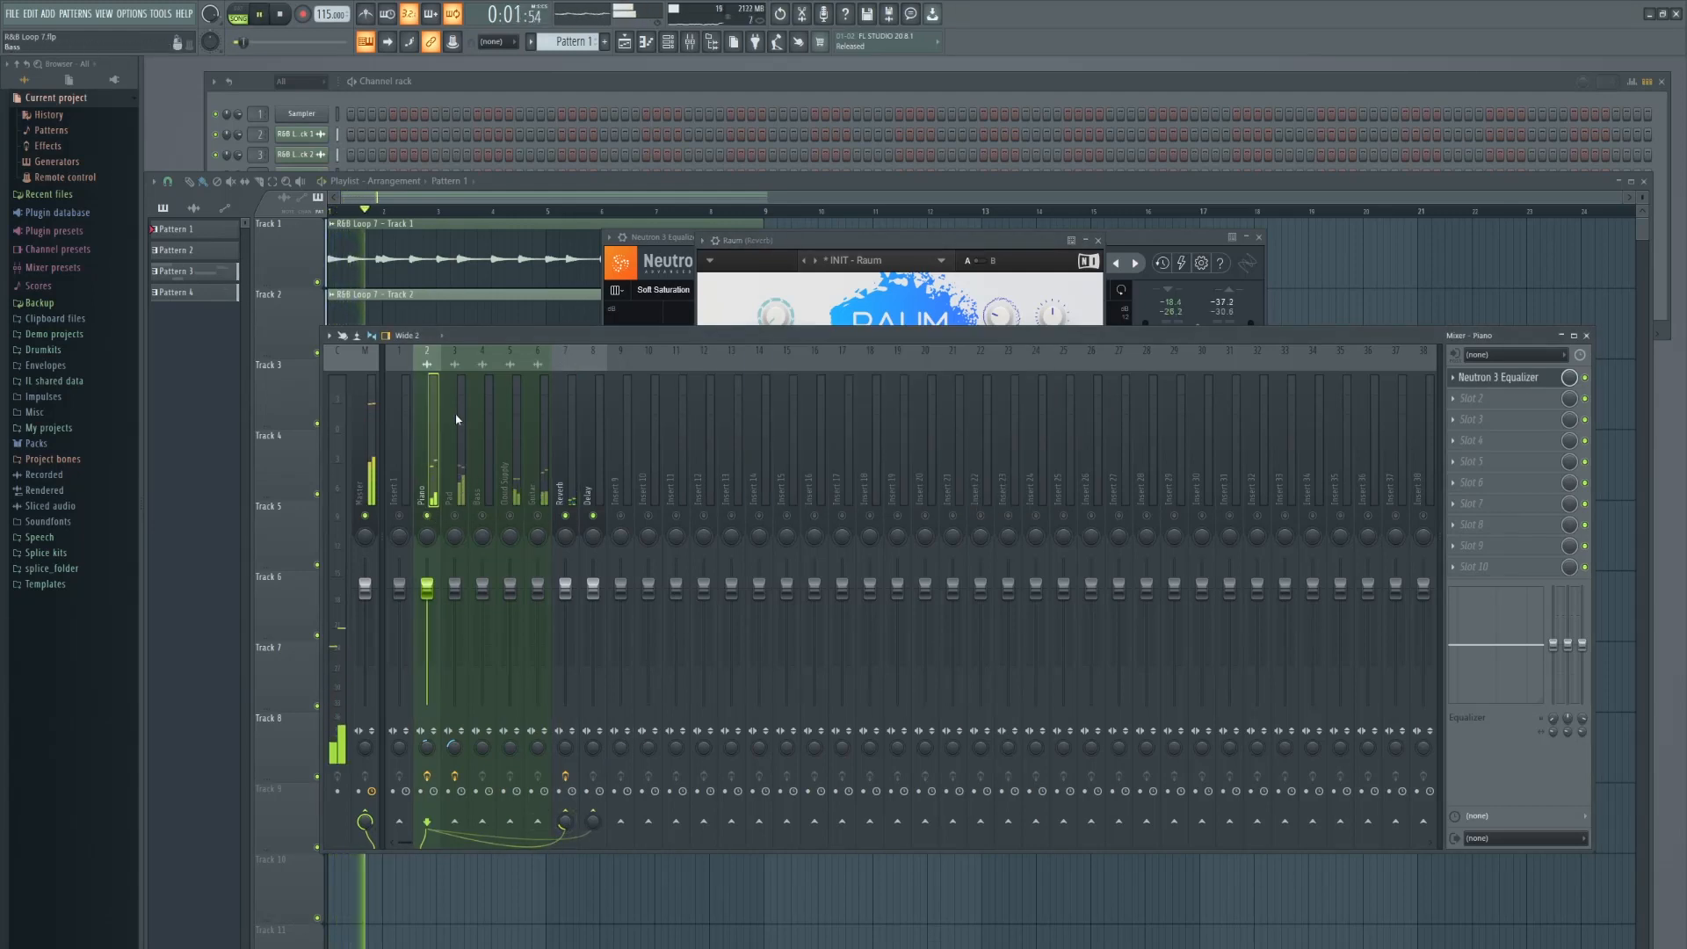
key(space)
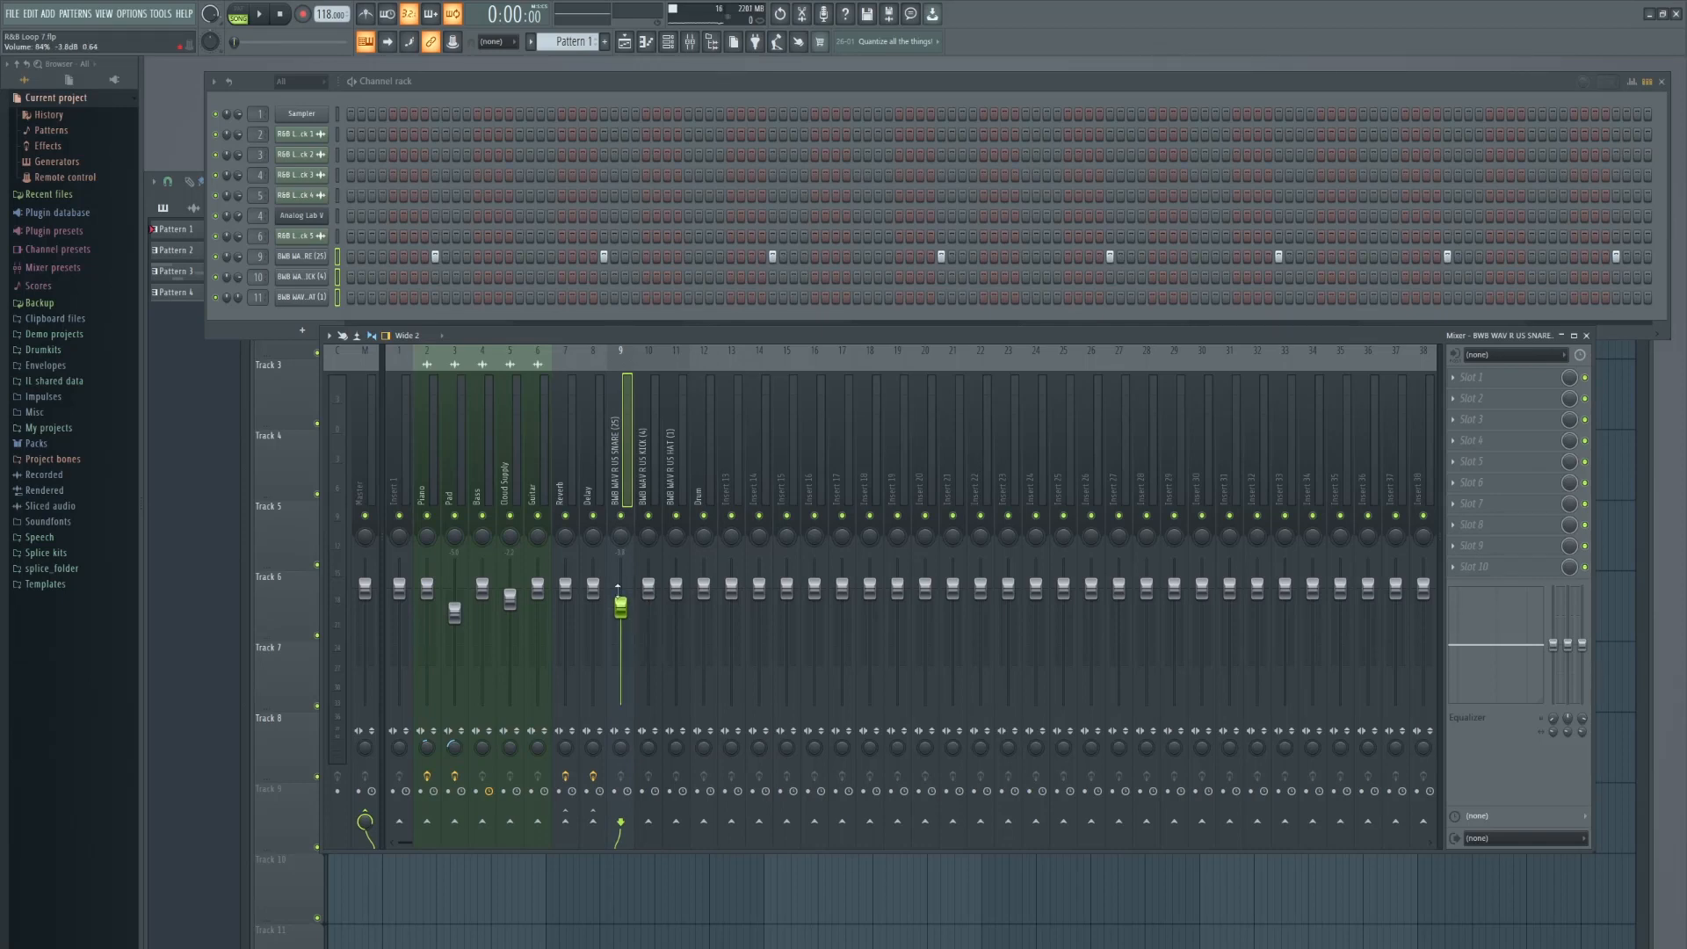
Check the snare channel's sampler settings, and turn down the kick and hi-hat mixer tracks.
click(311, 260)
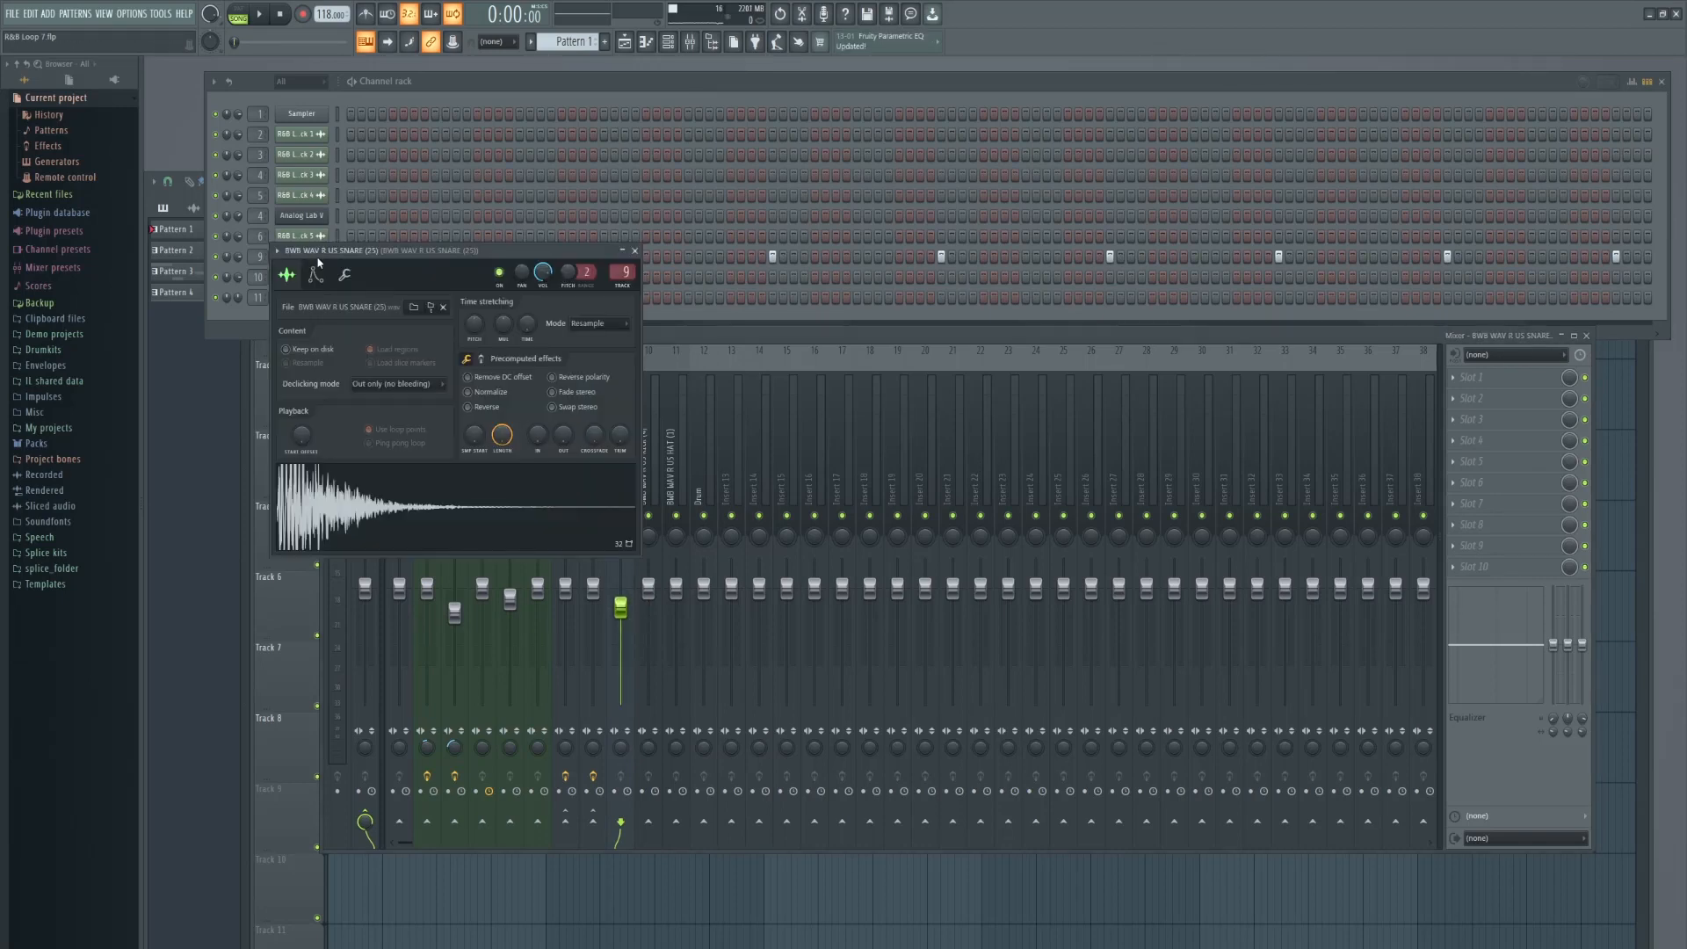
click(636, 252)
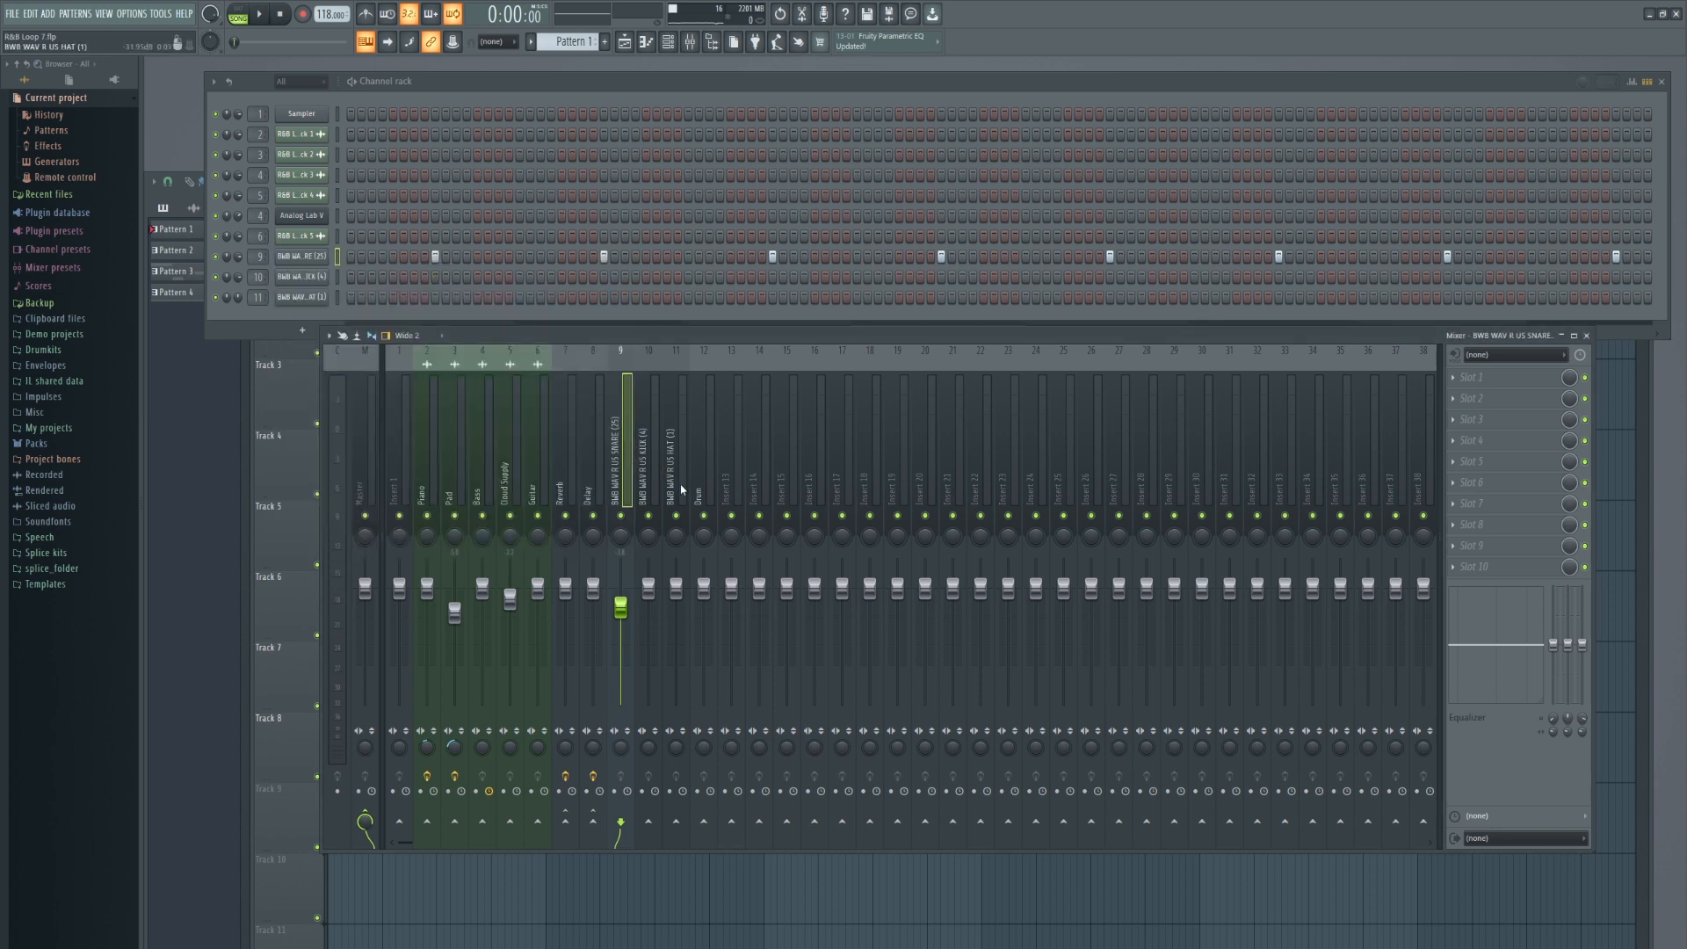
drag(650, 606, 676, 598)
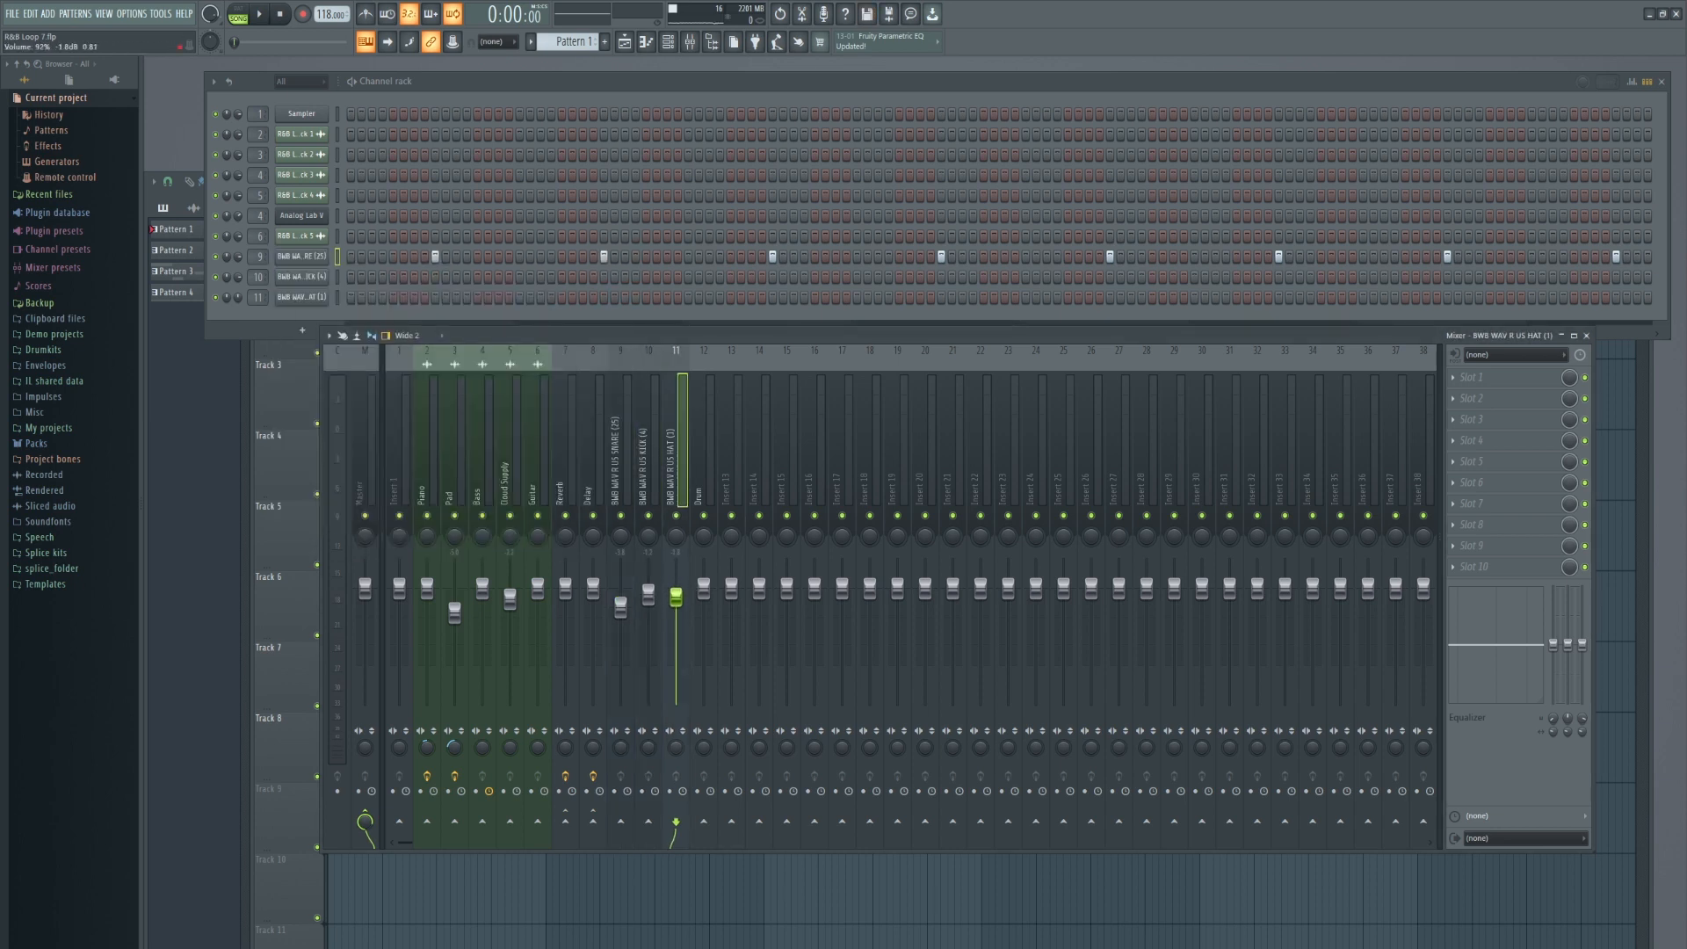
Route the snare and kick mixer tracks to the Drum track.
click(708, 524)
click(621, 483)
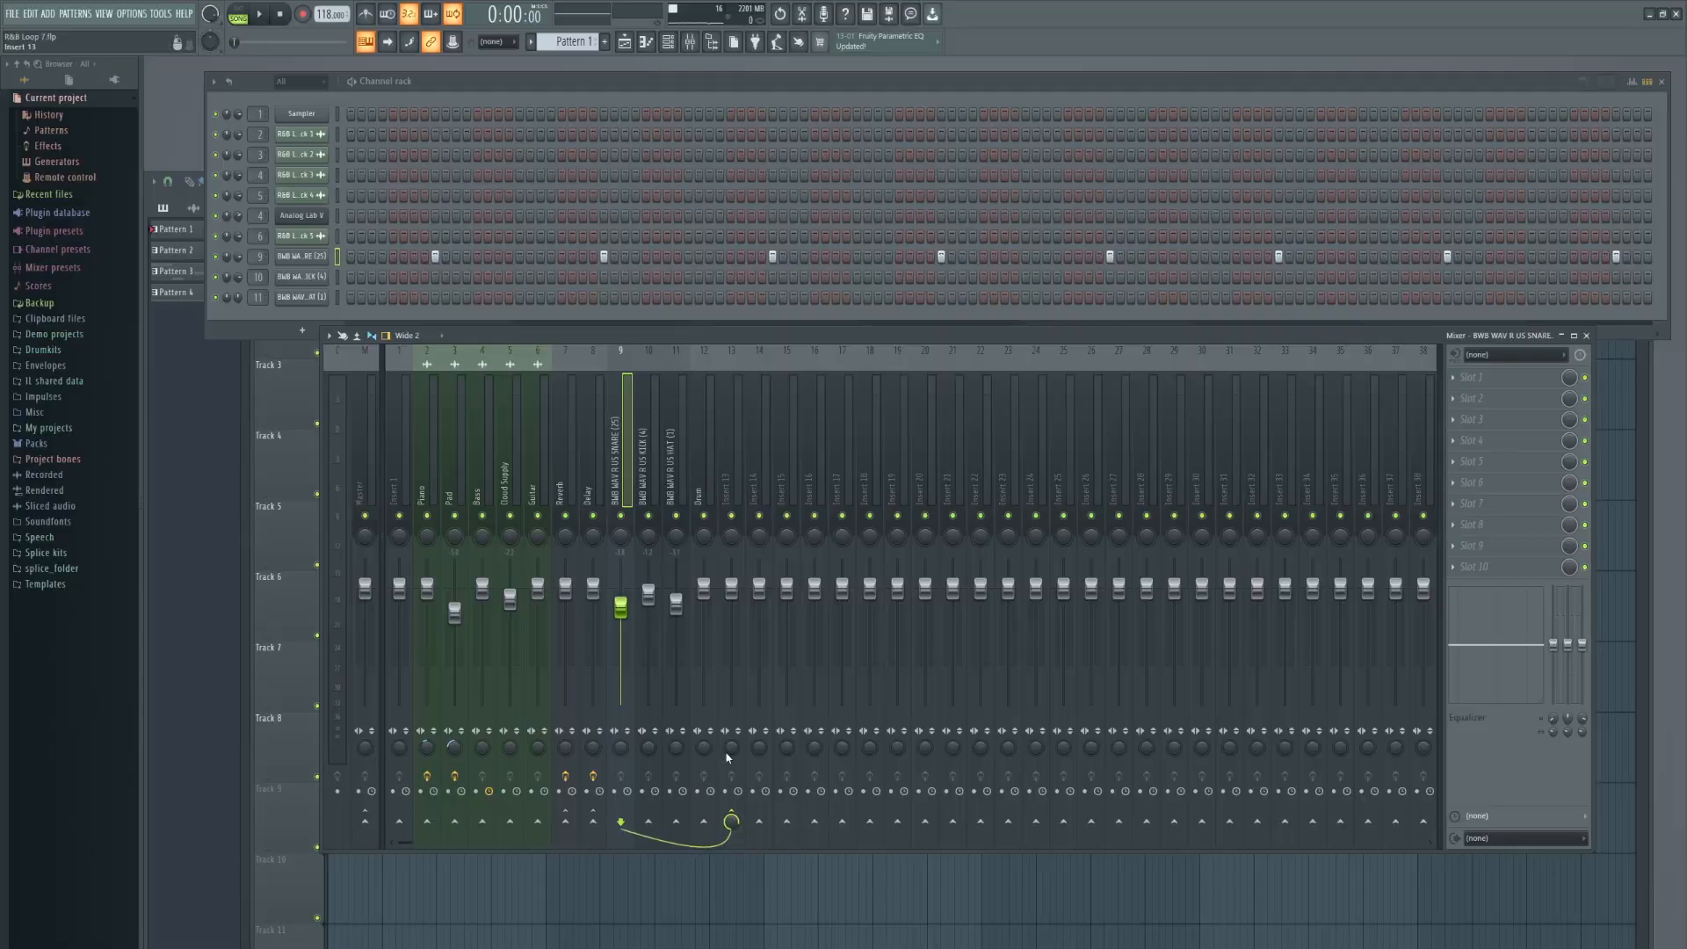
right_click(704, 821)
click(747, 827)
key(Right)
right_click(706, 821)
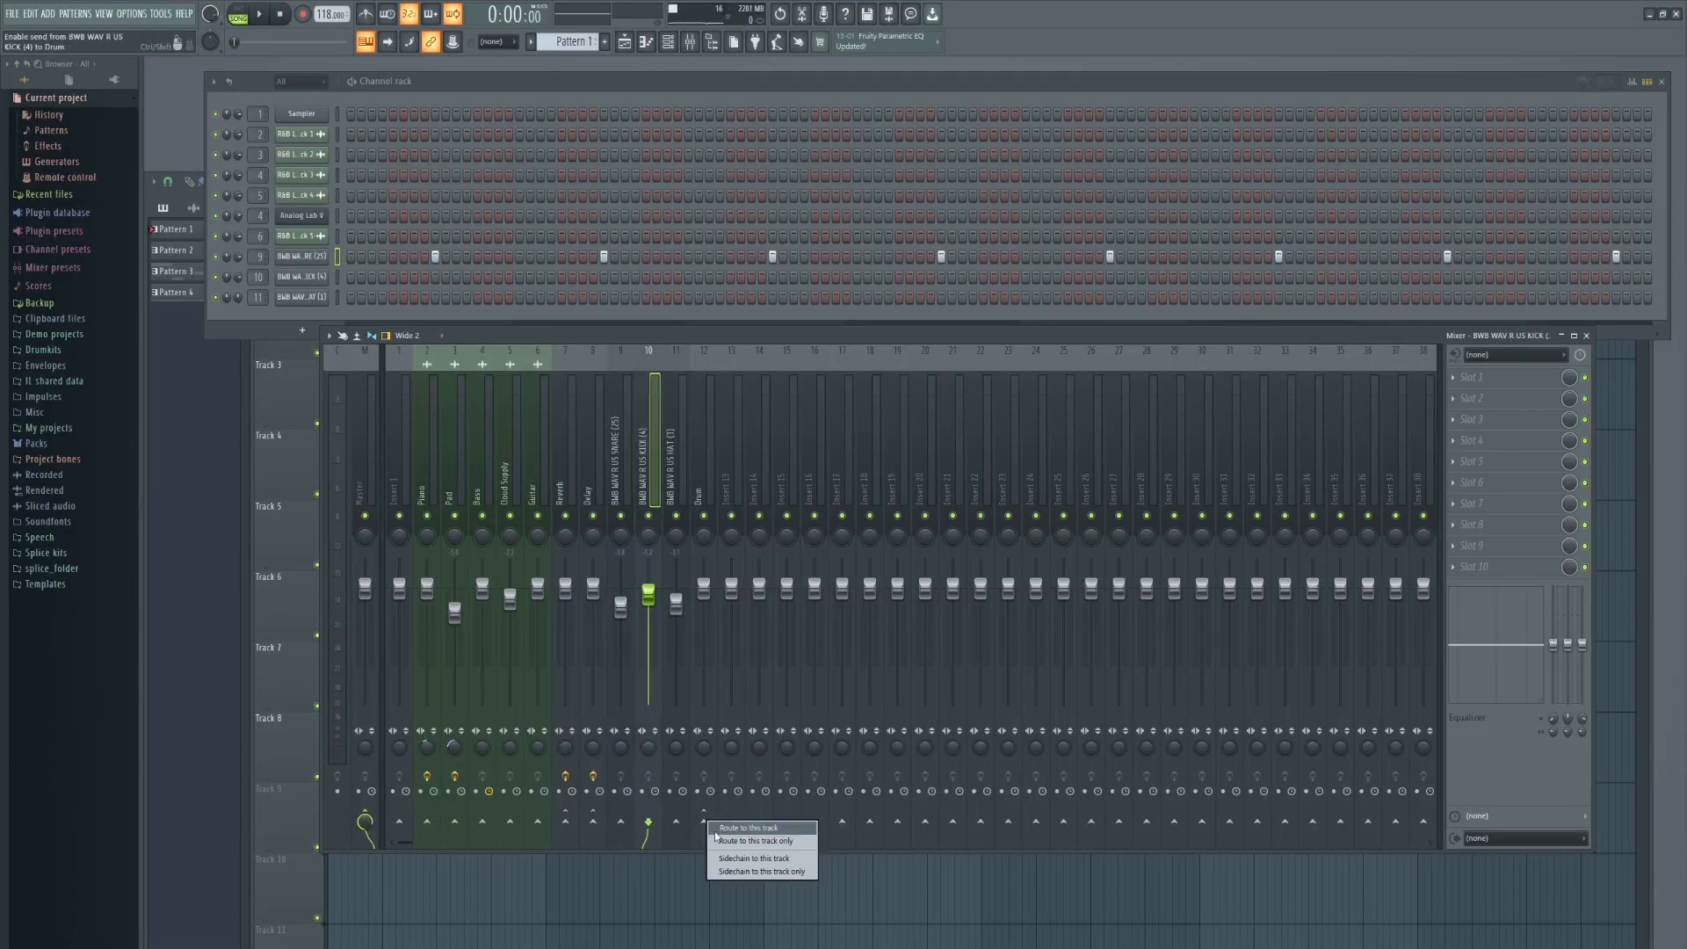